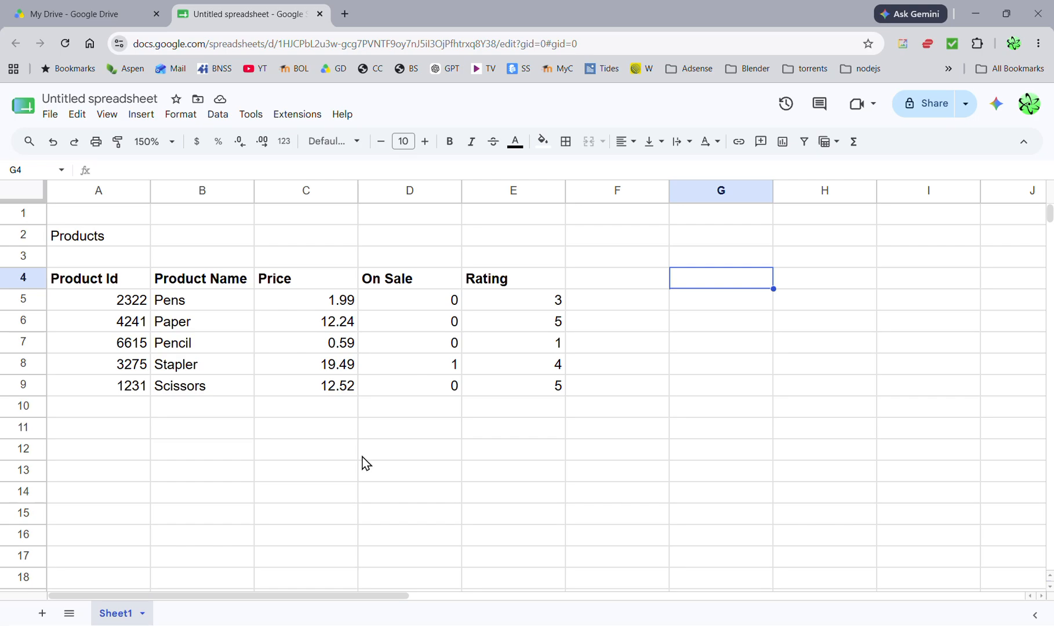
# Format the Price values in C5:C9 as currency, trying the plain Number format in between
pyautogui.moveTo(284, 310); pyautogui.dragTo(296, 400)
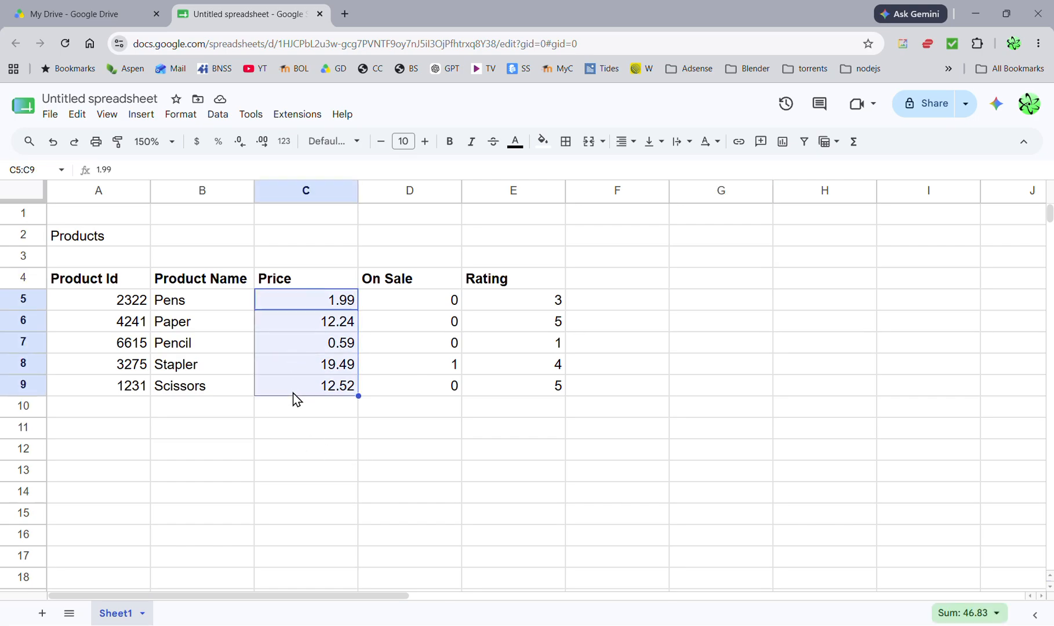
pyautogui.click(196, 141)
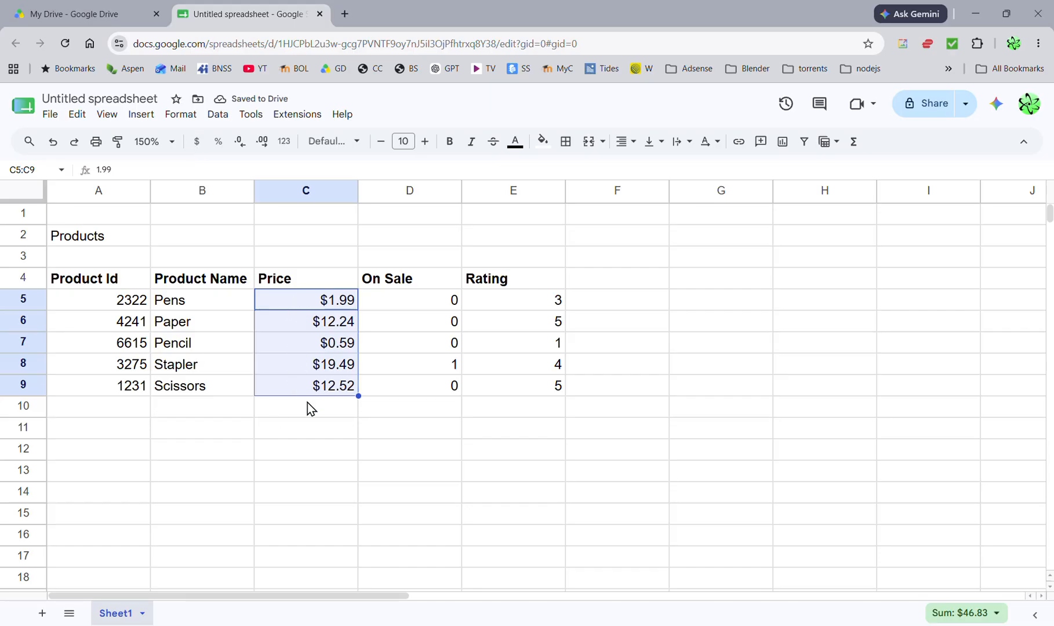
pyautogui.click(284, 142)
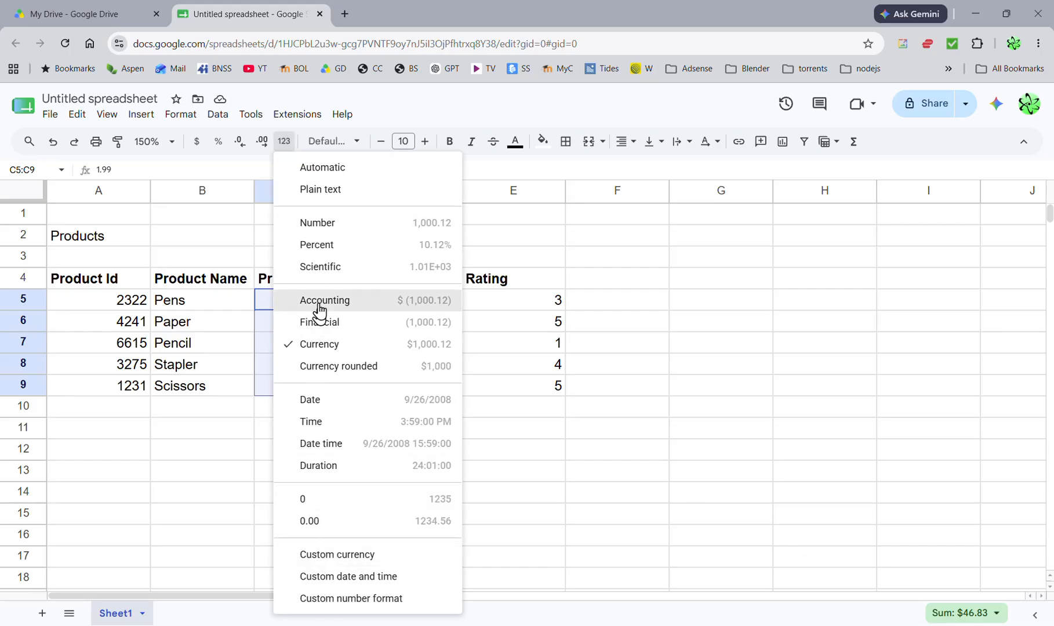
pyautogui.click(328, 225)
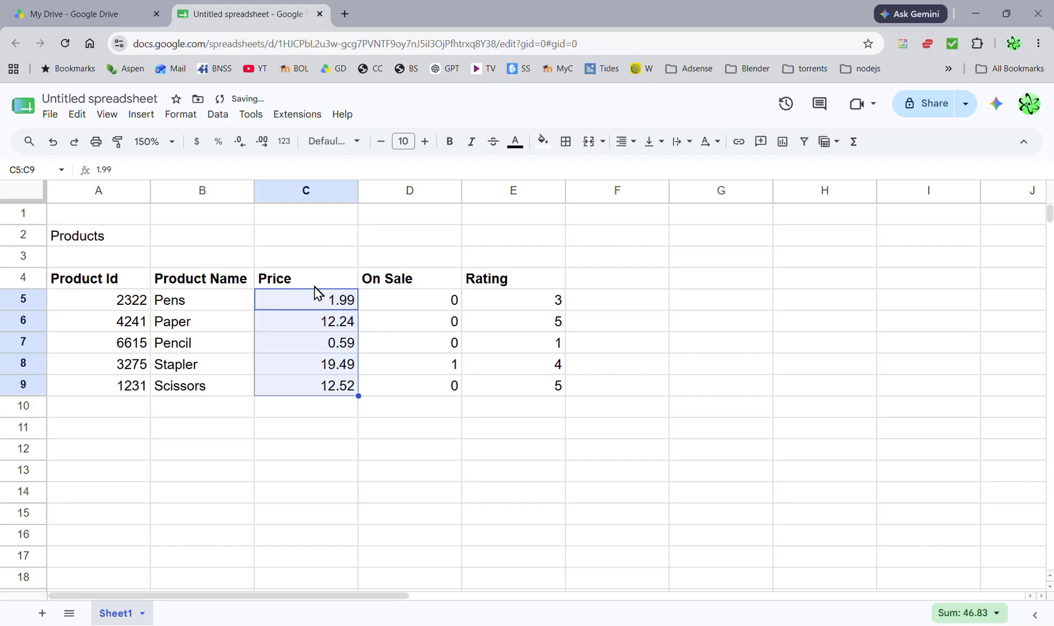
pyautogui.click(195, 144)
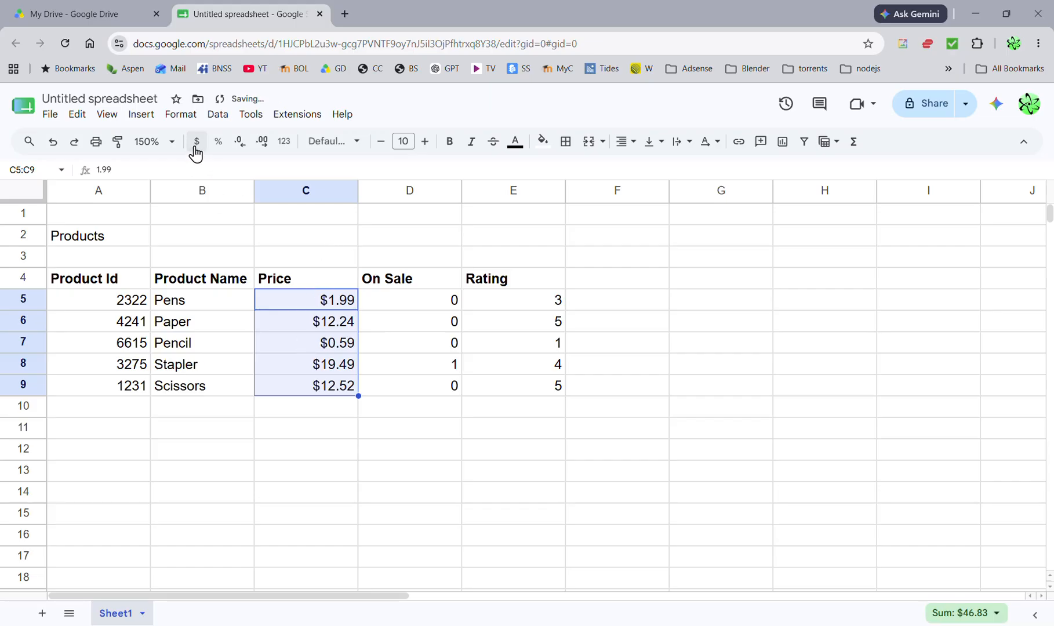
# Add a sixth column with the header jkjkj in F4 and the value 776 in F5
pyautogui.click(607, 279)
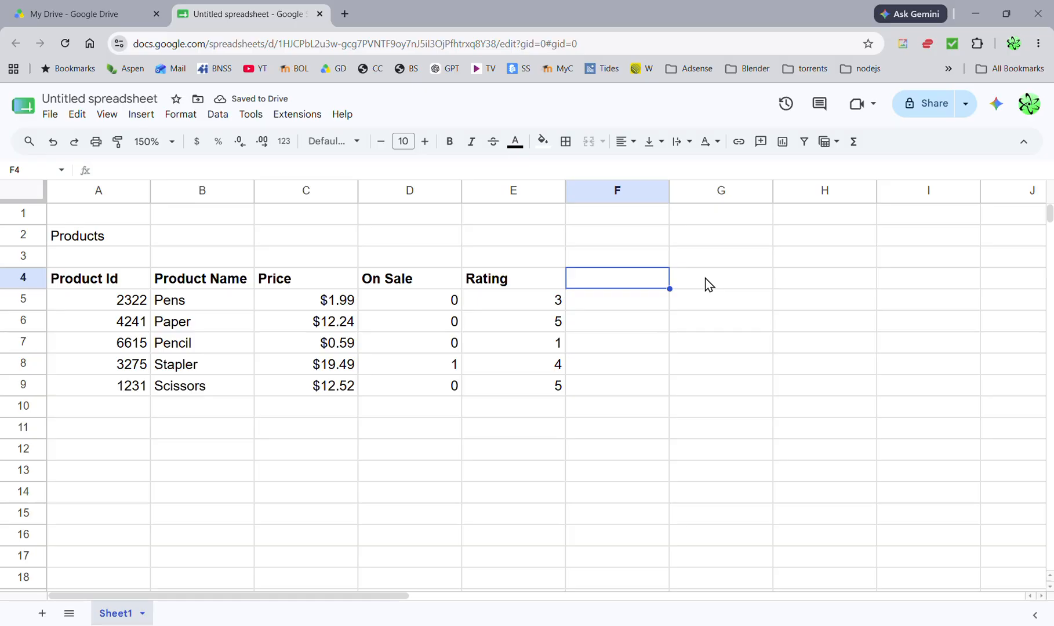
pyautogui.write('jkjkj')
pyautogui.press('Return')
pyautogui.write('7')
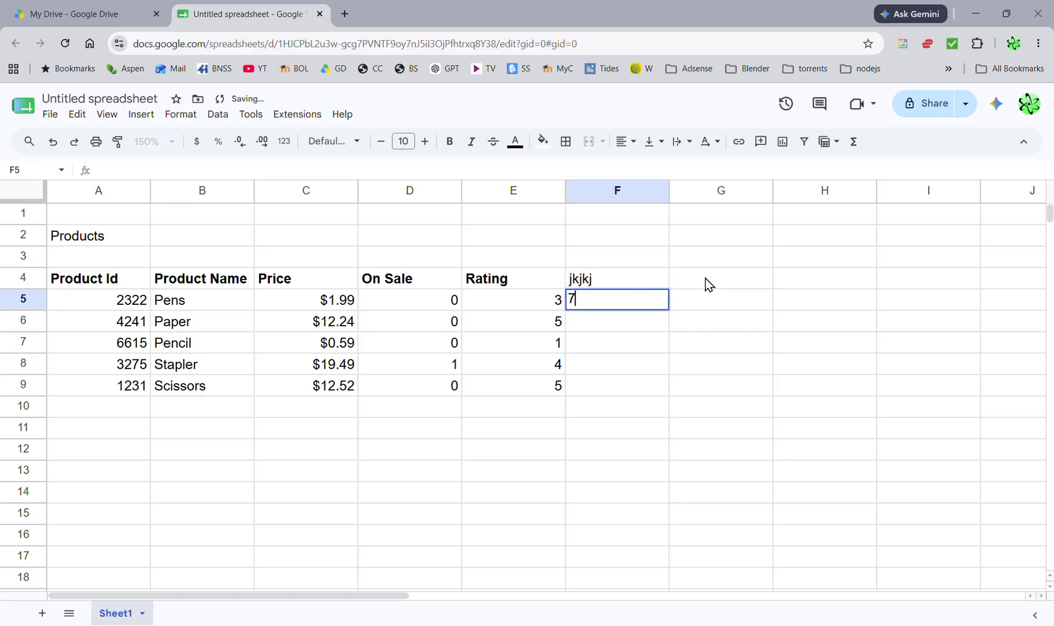
pyautogui.write('76')
pyautogui.press('Return')
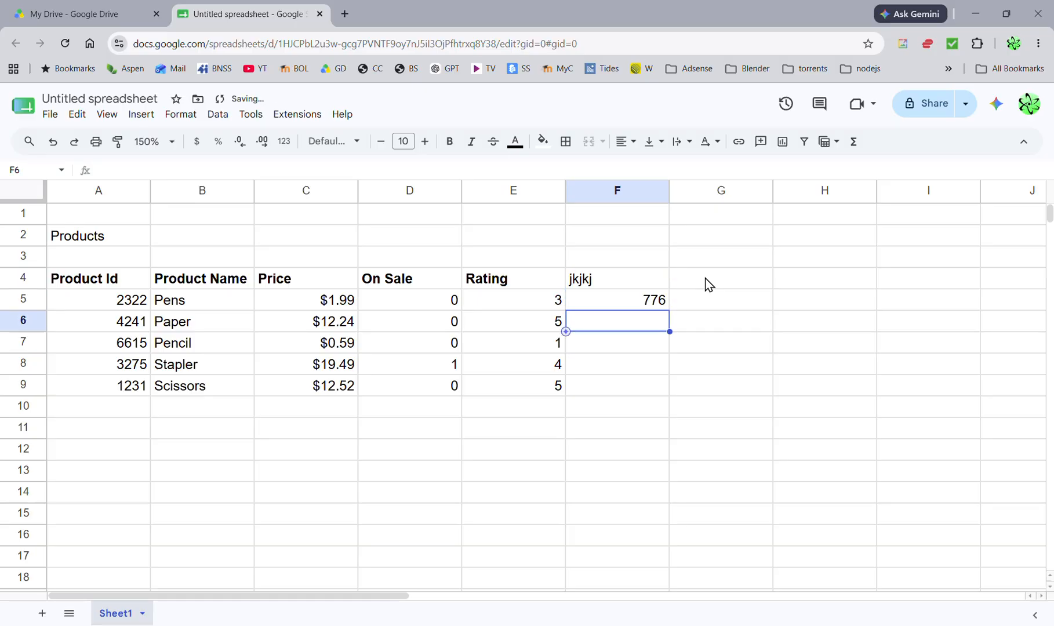
# Fill F5:F9 with the values 0.5, 0.4, 0.9, 0.2 and 0.1, overwriting the existing entry in F5
pyautogui.click(661, 303)
pyautogui.write('.5')
pyautogui.press('Return')
pyautogui.write('.4')
pyautogui.press('Return')
pyautogui.write('.')
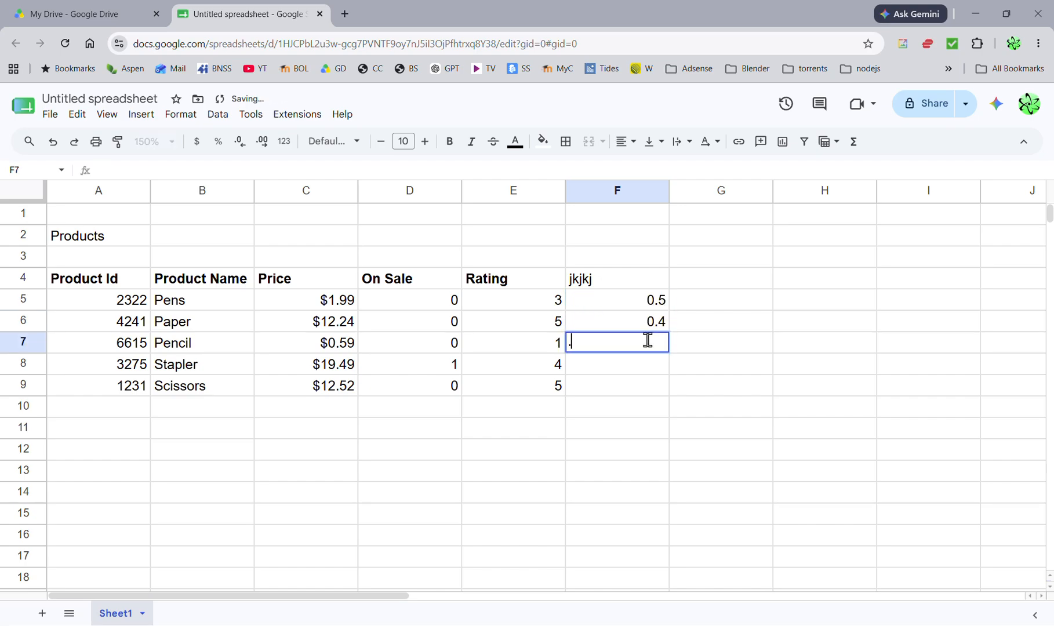
pyautogui.write('9')
pyautogui.press('Return')
pyautogui.write('.2')
pyautogui.press('Return')
pyautogui.write('.1')
# Format the decimal values in F5:F9 as percentages
pyautogui.click(618, 300)
pyautogui.moveTo(611, 307); pyautogui.dragTo(606, 386)
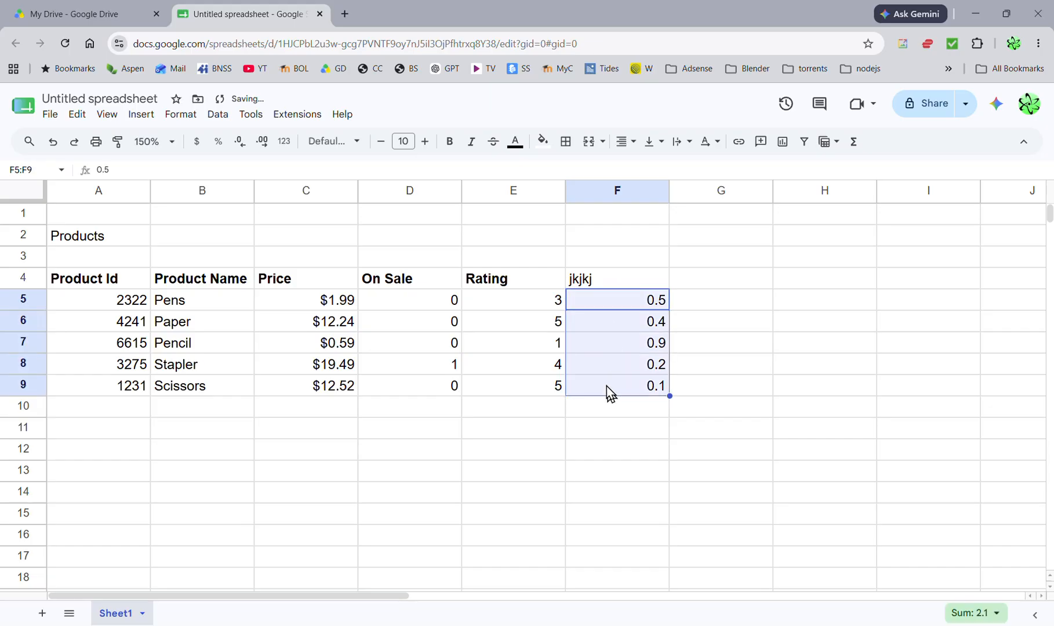
pyautogui.click(219, 145)
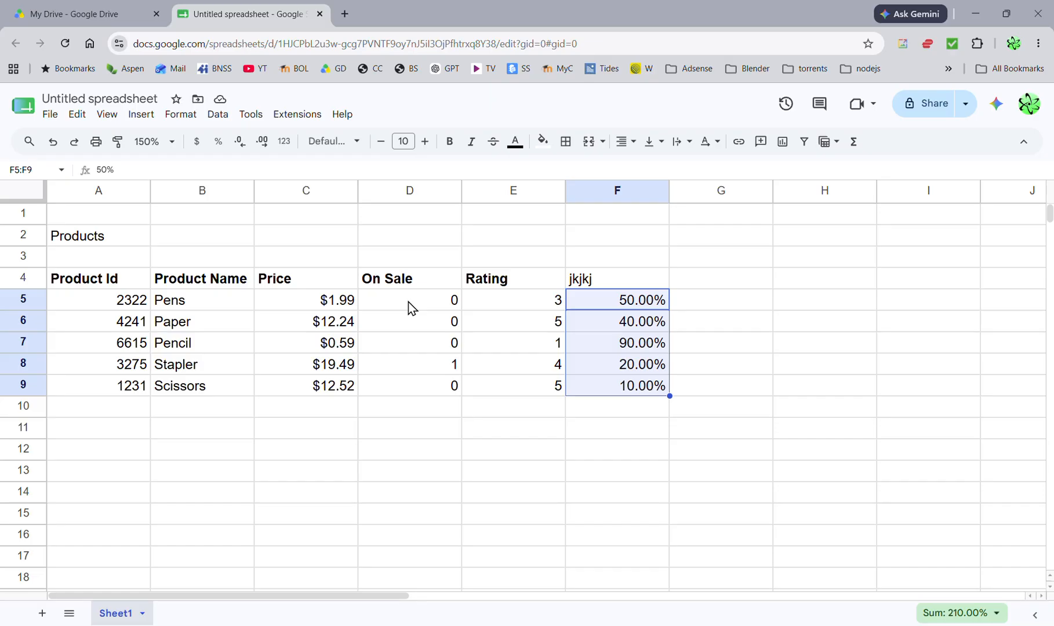
# Adjust the Rating values in E5:E9 to show one decimal place
pyautogui.moveTo(488, 306); pyautogui.dragTo(495, 381)
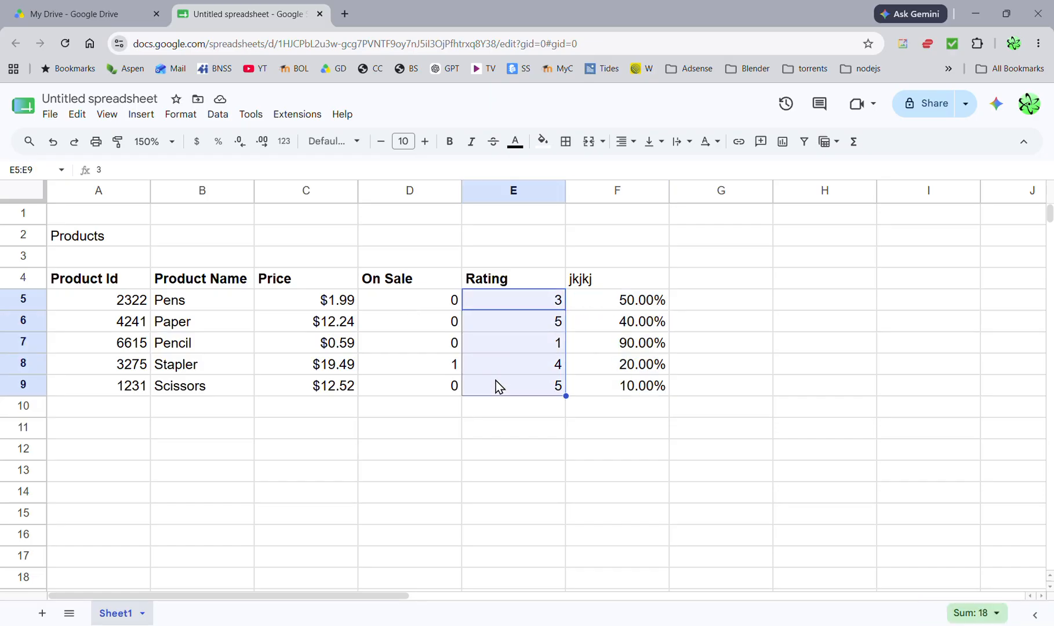
pyautogui.click(263, 142)
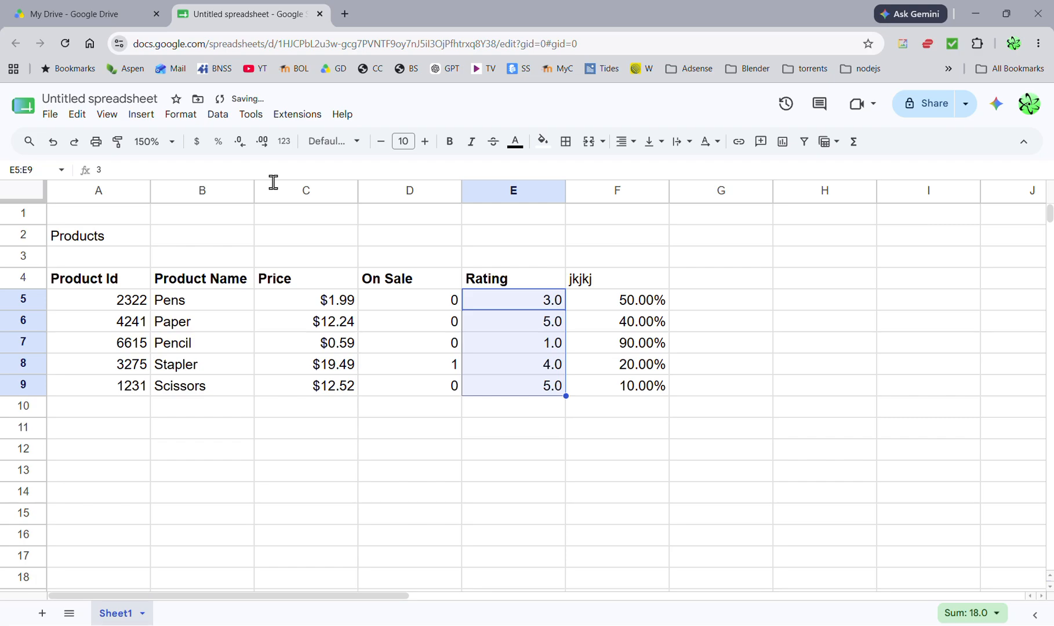
pyautogui.click(240, 142)
pyautogui.click(263, 142)
pyautogui.click(263, 142)
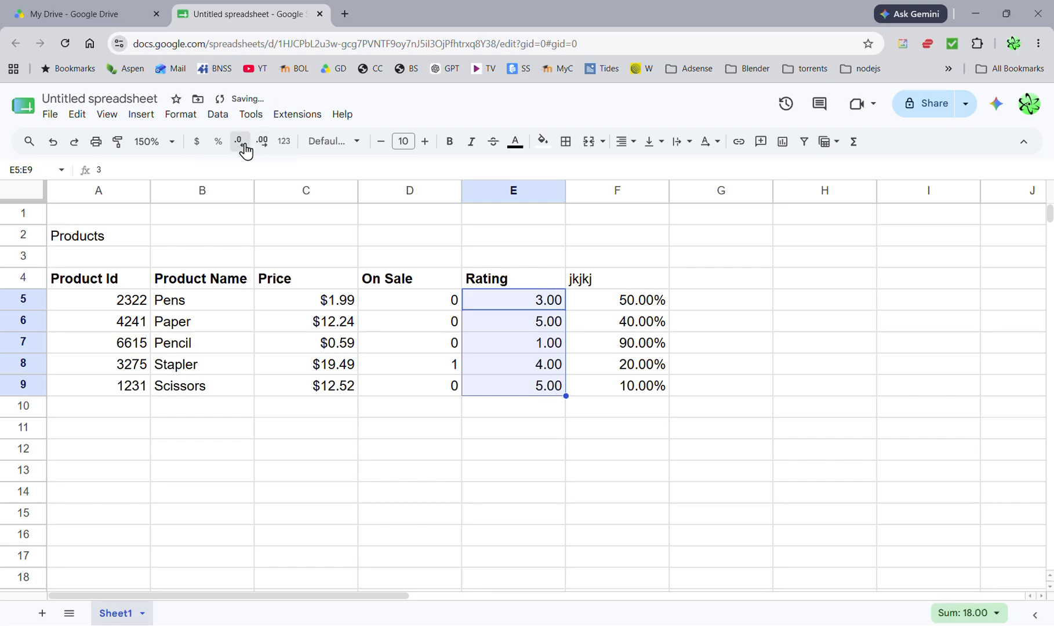
pyautogui.click(240, 142)
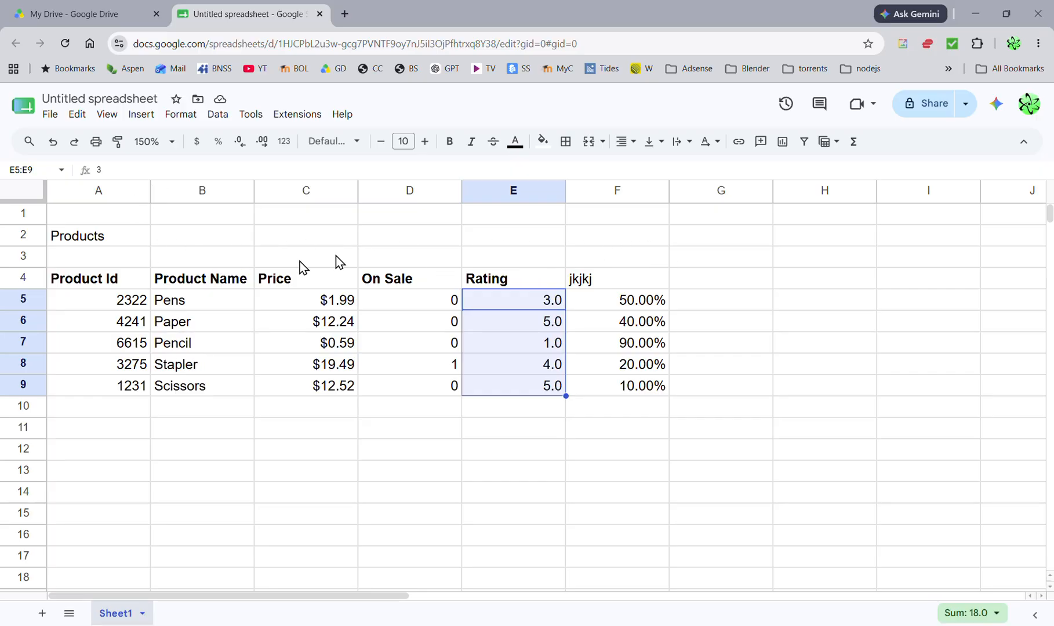
# Centre the Products title and merge cells A2:F2 horizontally
pyautogui.moveTo(591, 237); pyautogui.dragTo(118, 237)
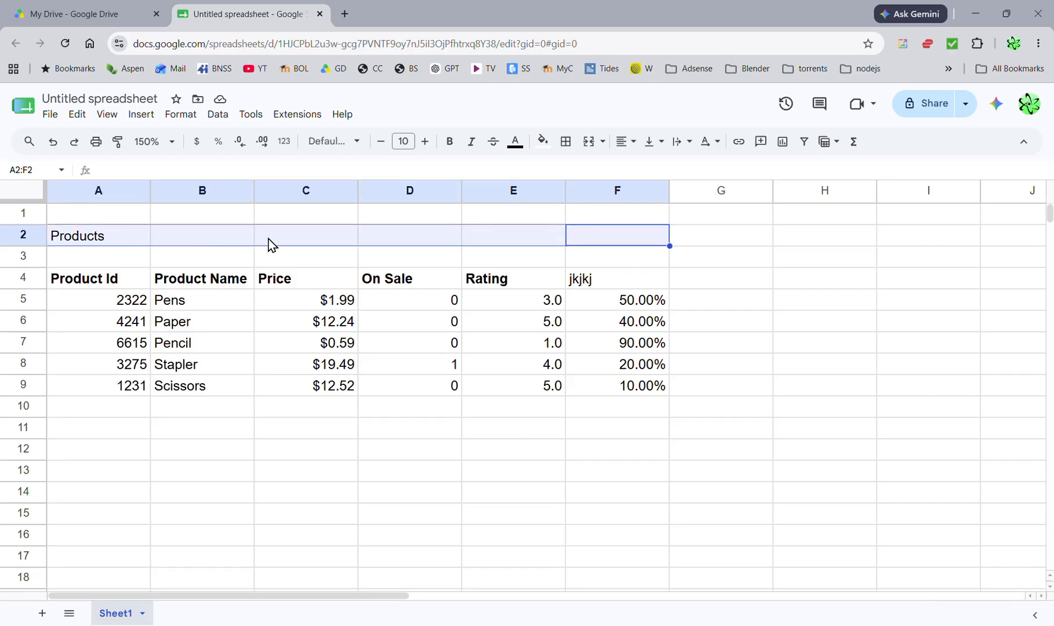
pyautogui.hotkey('ctrl', 'shift', 'e')
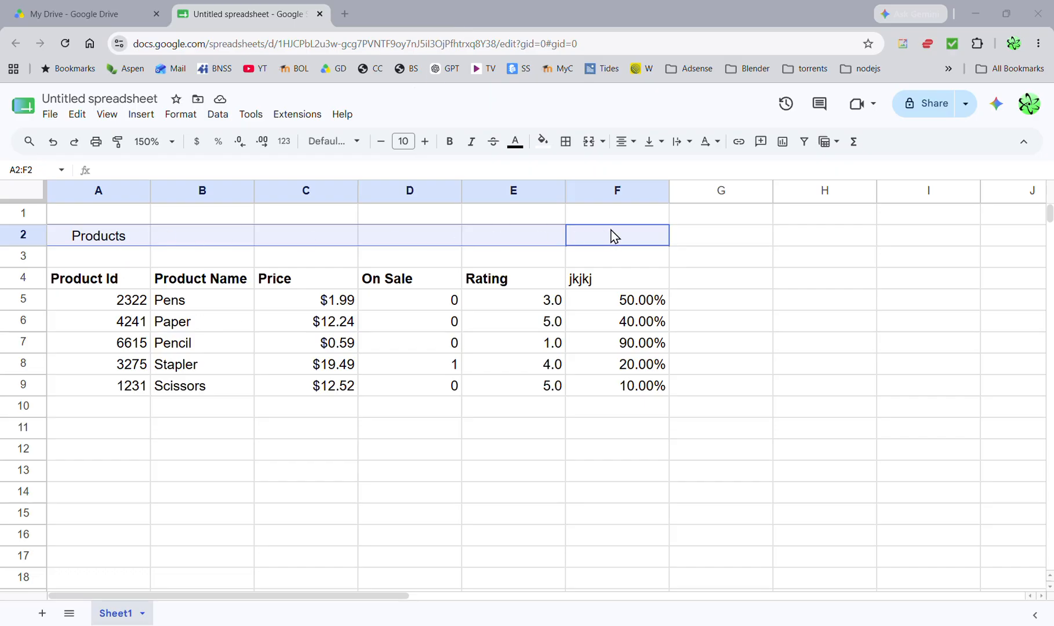
pyautogui.click(190, 121)
pyautogui.moveTo(217, 342)
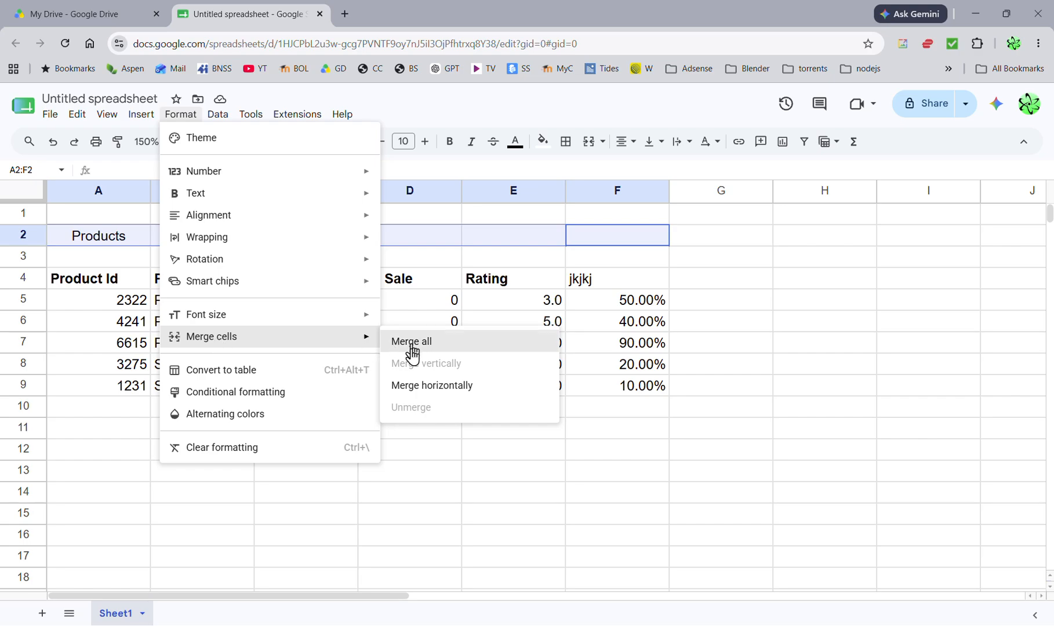
pyautogui.click(413, 387)
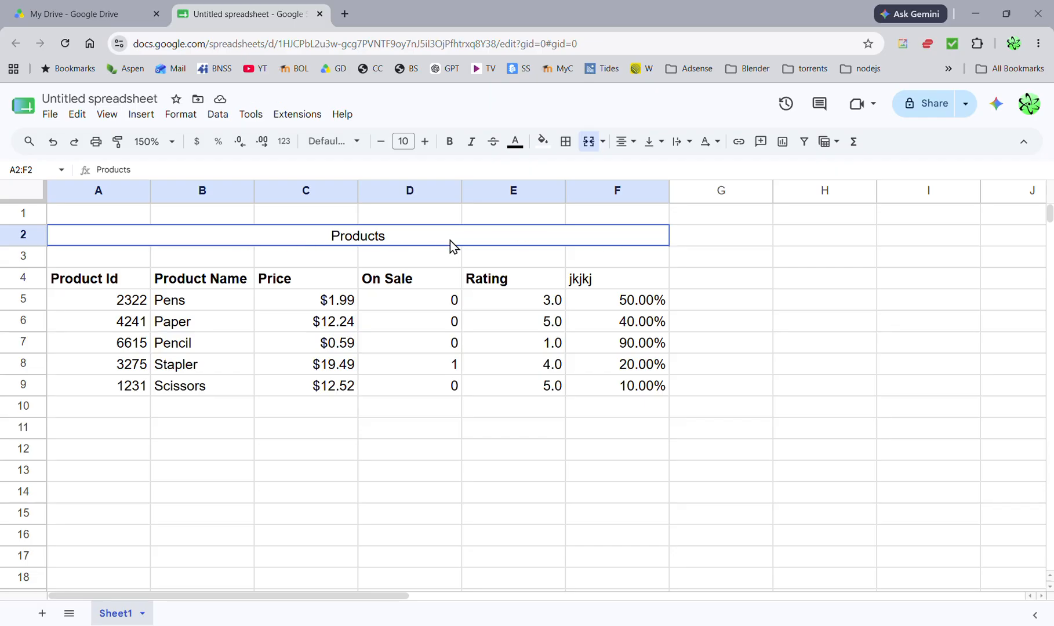
# Try left and right alignment on the merged Products title and return it to centre alignment
pyautogui.click(624, 142)
pyautogui.click(626, 167)
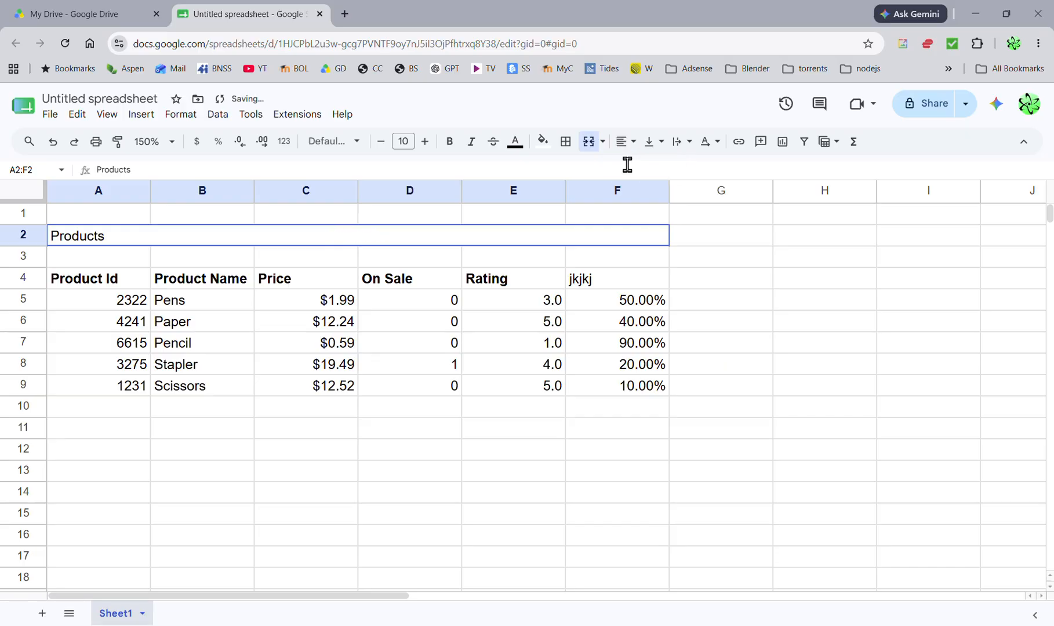
pyautogui.click(623, 142)
pyautogui.click(666, 168)
pyautogui.click(623, 143)
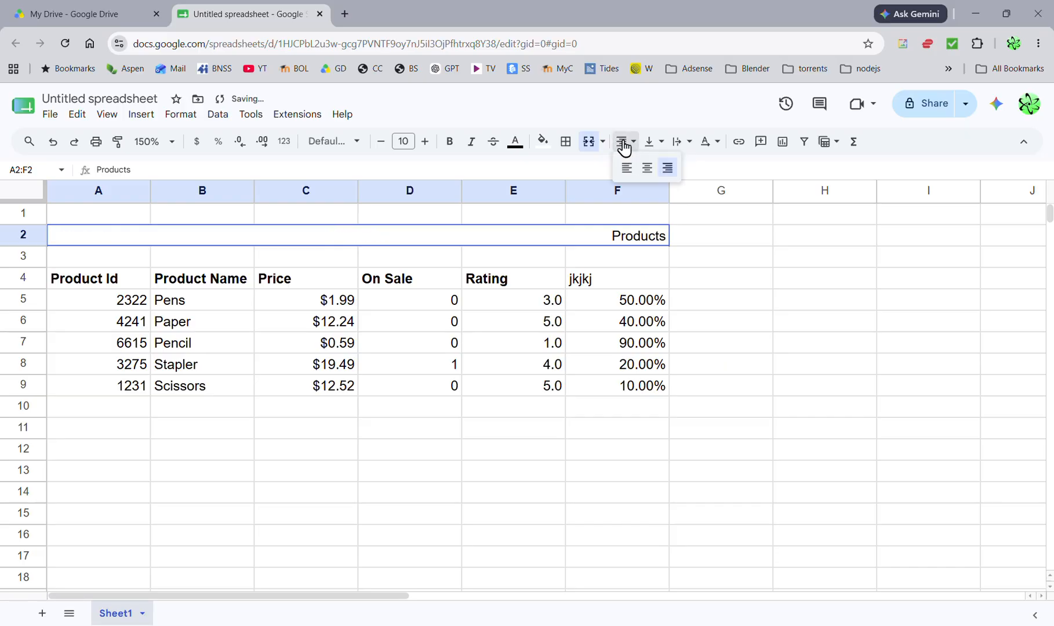
pyautogui.click(647, 169)
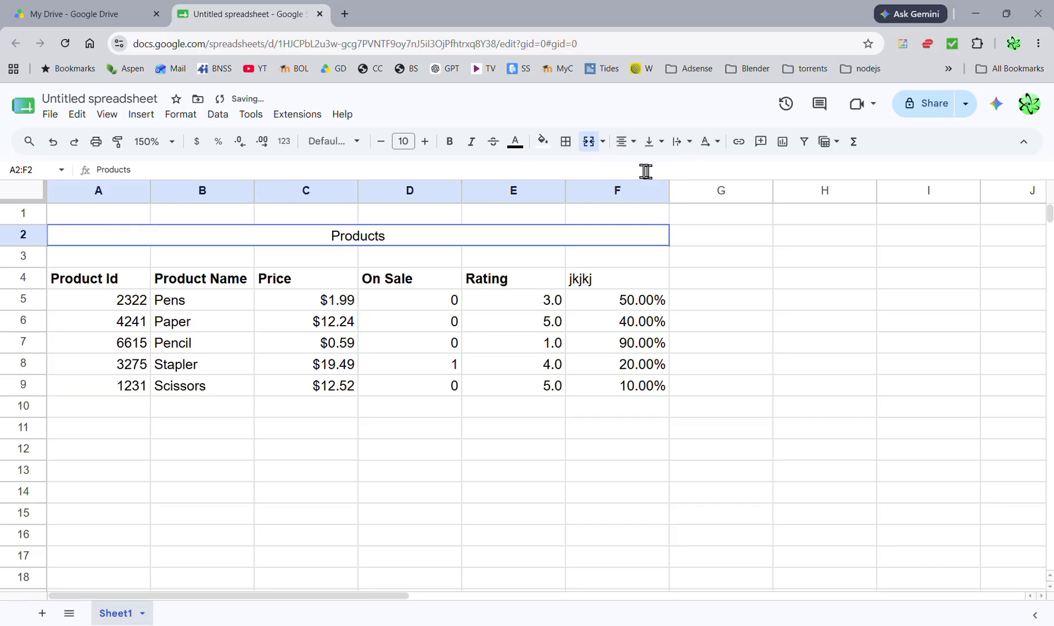
# Make the Products title bold and increase its font size to 15
pyautogui.doubleClick(362, 236)
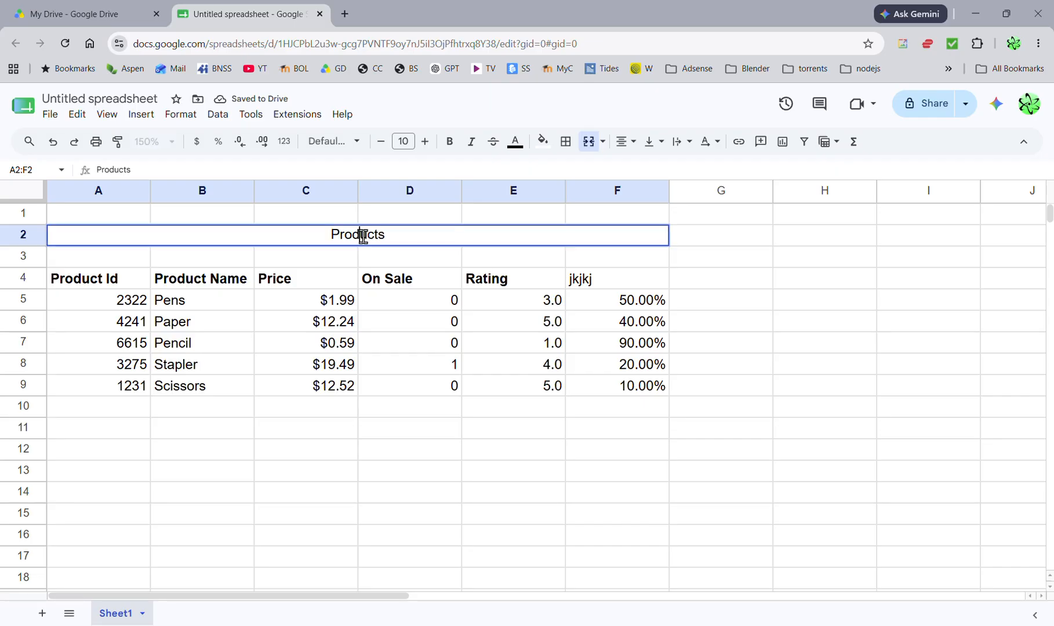
pyautogui.doubleClick(362, 236)
pyautogui.click(425, 143)
pyautogui.click(426, 142)
pyautogui.click(426, 142)
pyautogui.click(425, 143)
pyautogui.click(425, 143)
pyautogui.click(449, 142)
pyautogui.click(252, 236)
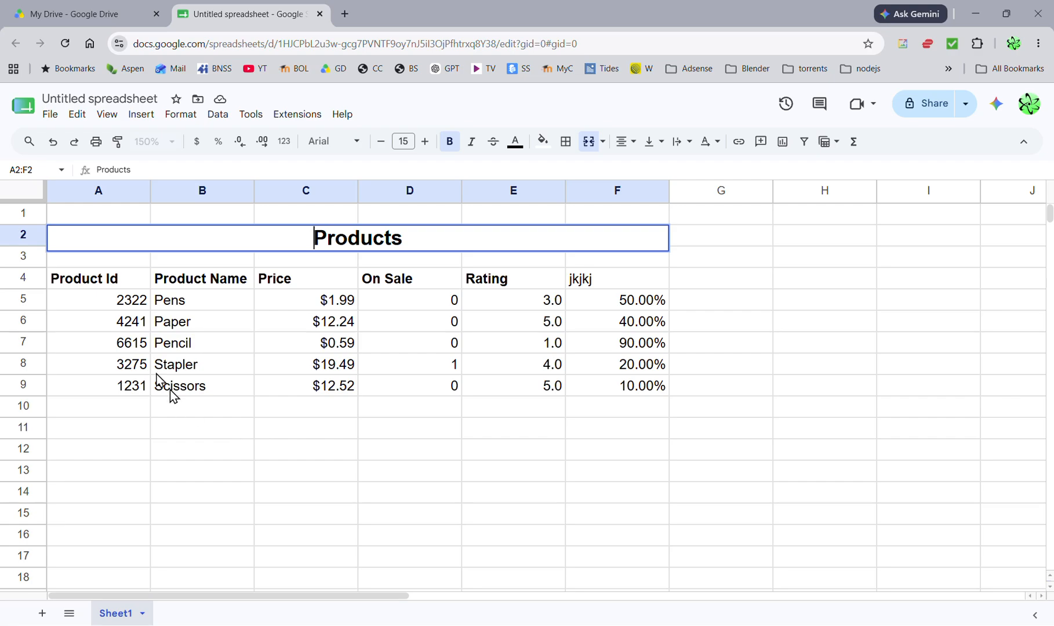
# Apply alternating colors to the product data in A4:F9 using the default grey style with a header
pyautogui.moveTo(116, 279); pyautogui.dragTo(600, 402)
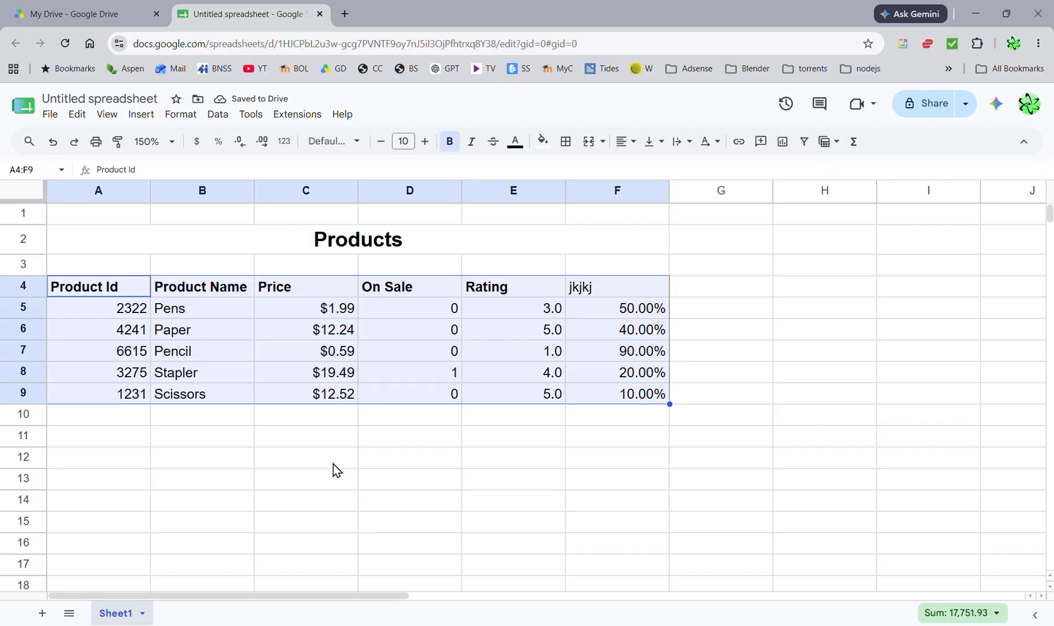
pyautogui.click(181, 115)
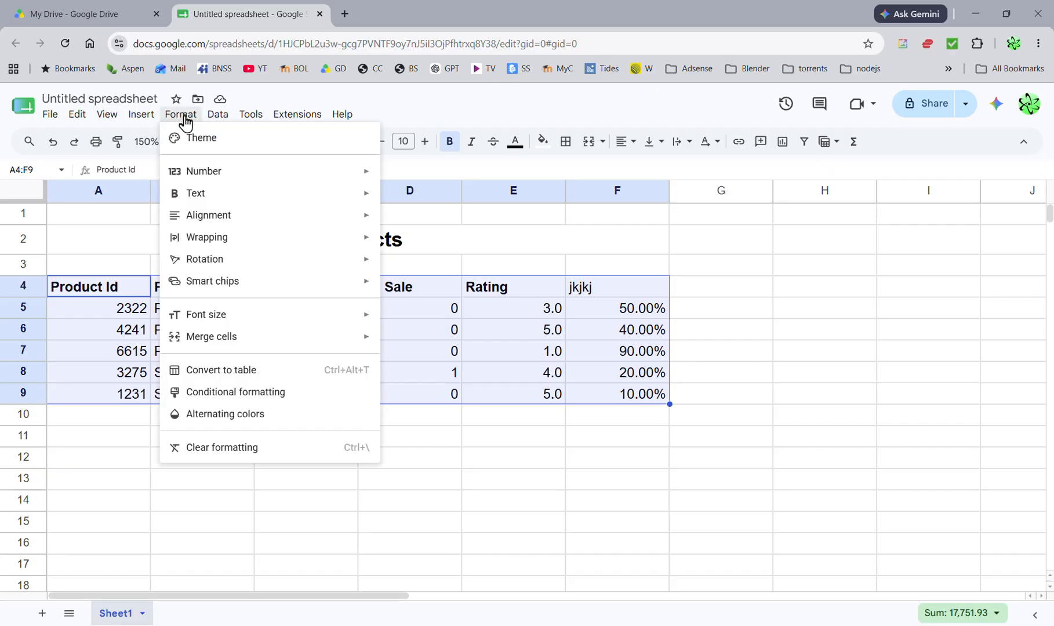
pyautogui.click(243, 418)
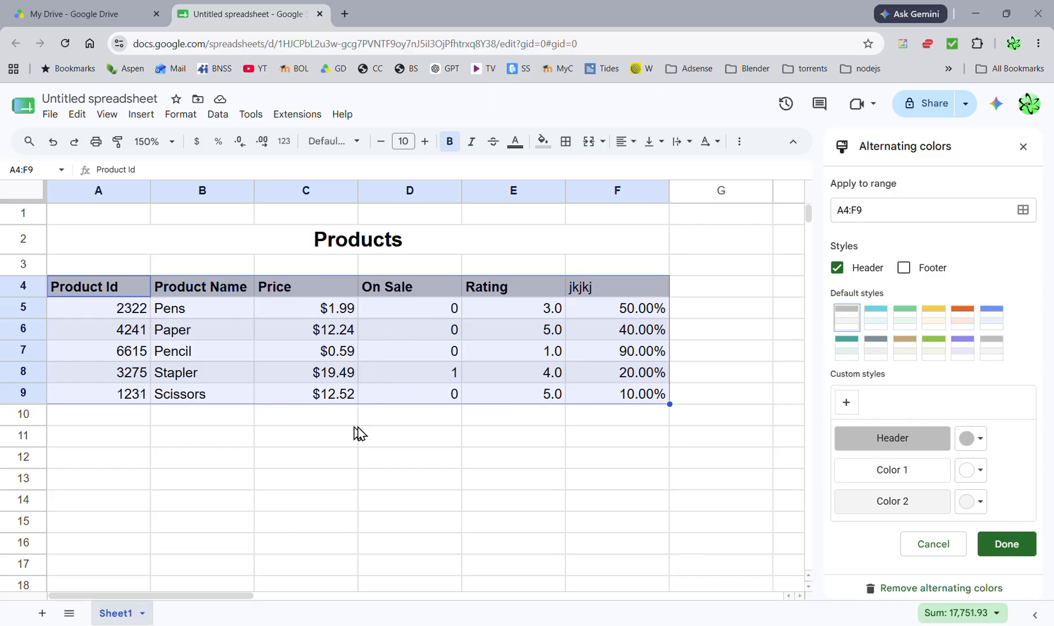
pyautogui.click(384, 421)
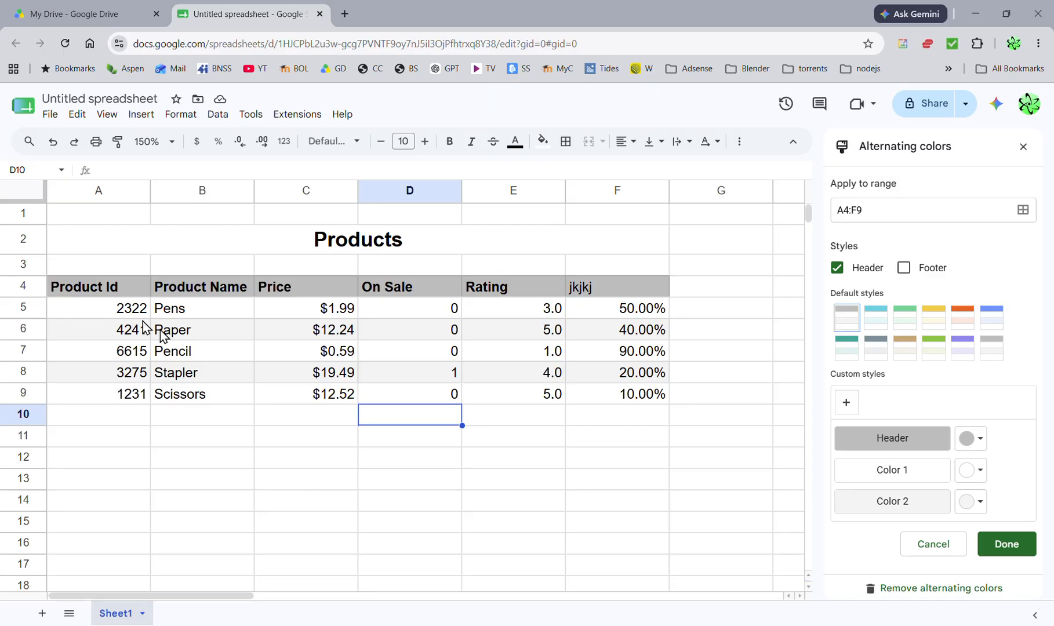
# Add borders around all cells in the range A4:F9
pyautogui.click(116, 290)
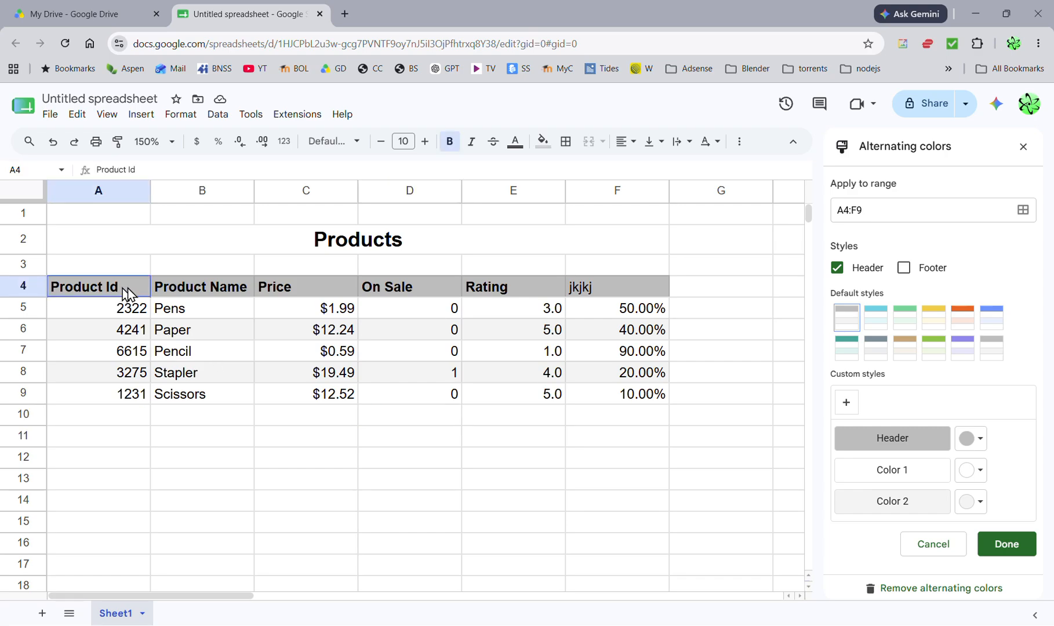
pyautogui.moveTo(128, 293); pyautogui.dragTo(603, 406)
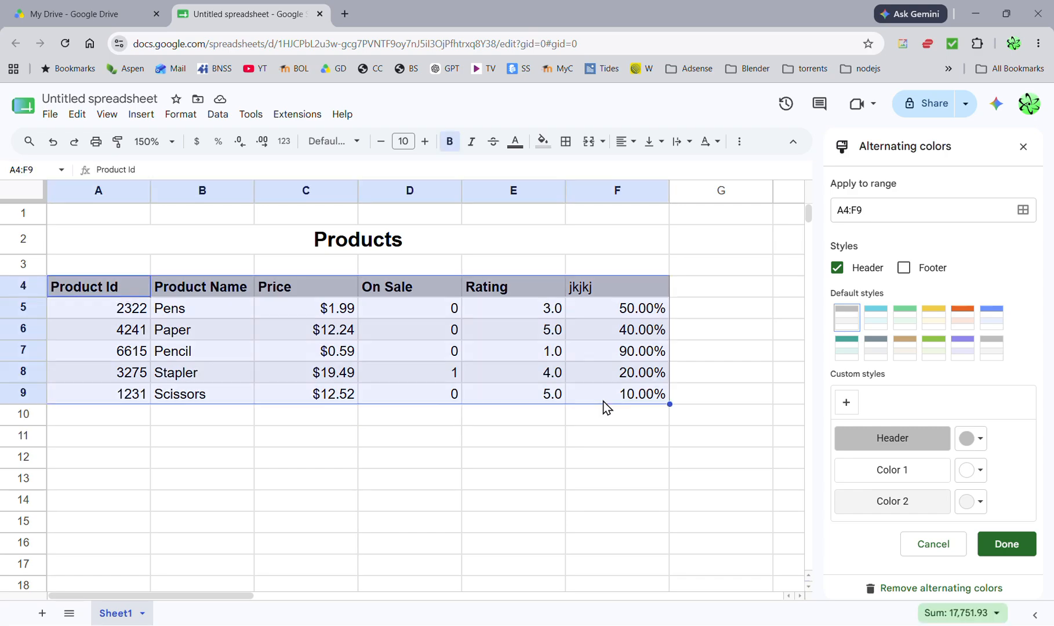
pyautogui.click(566, 144)
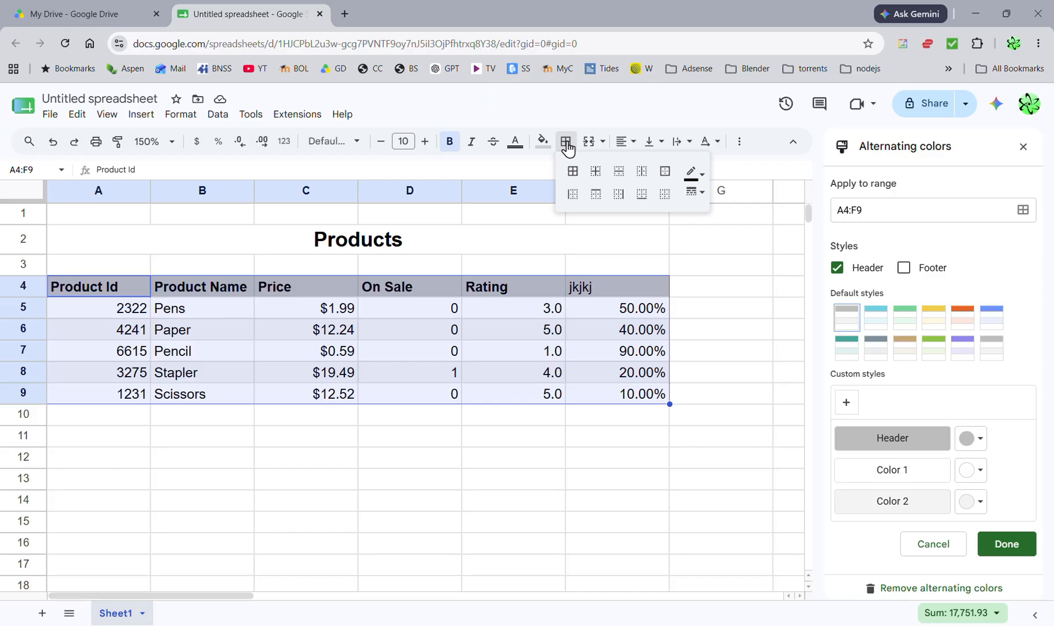
pyautogui.click(579, 174)
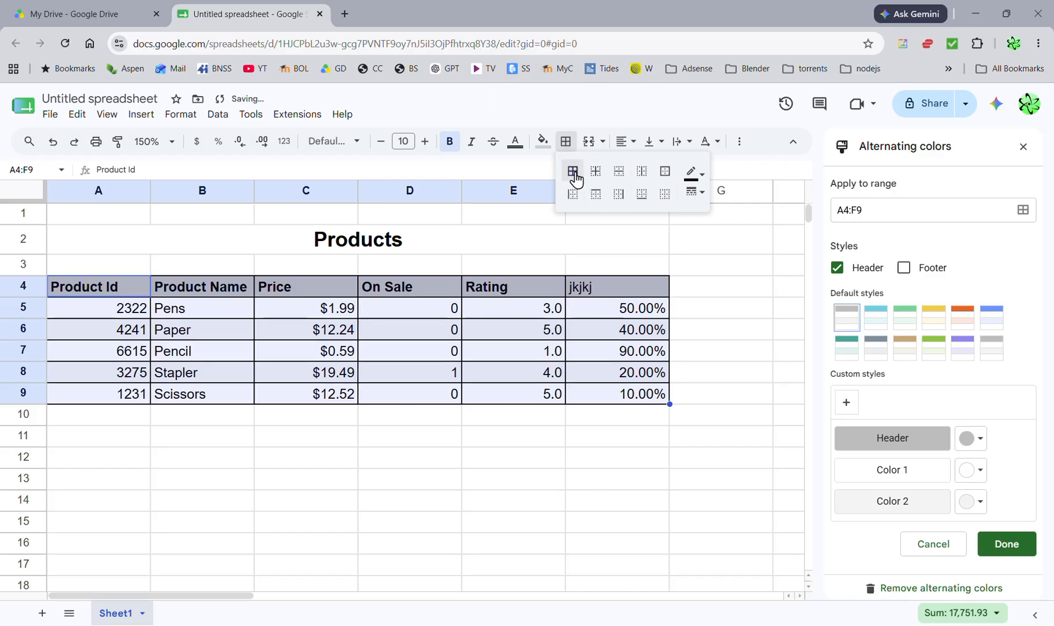
pyautogui.click(325, 423)
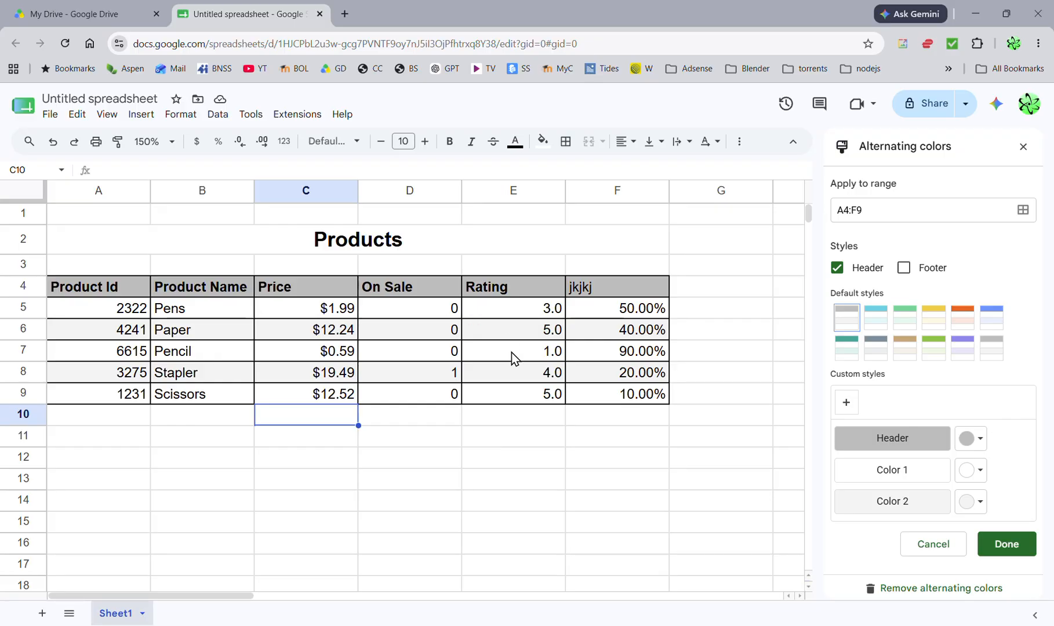
# Create a conditional formatting rule on the Rating values E5:E9 for values less than or equal to 2
pyautogui.moveTo(511, 307); pyautogui.dragTo(511, 401)
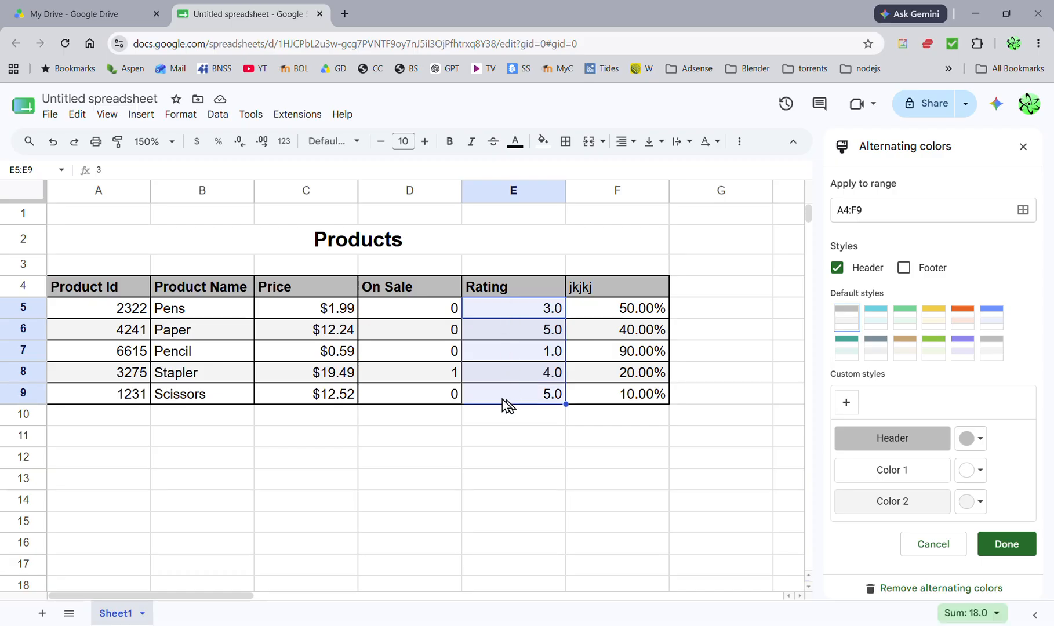
pyautogui.click(180, 115)
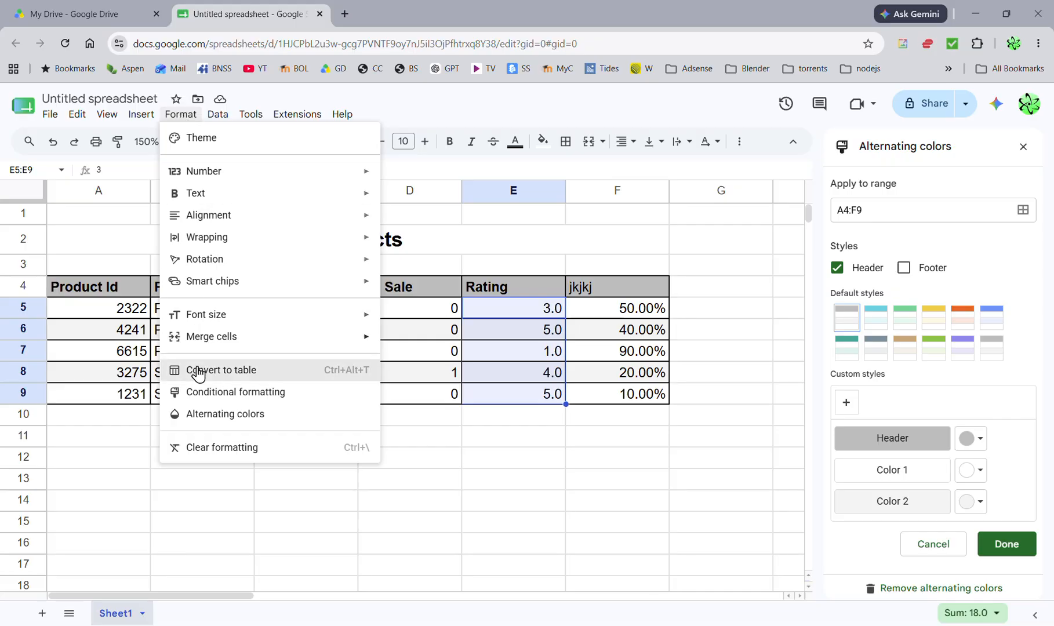
pyautogui.click(238, 394)
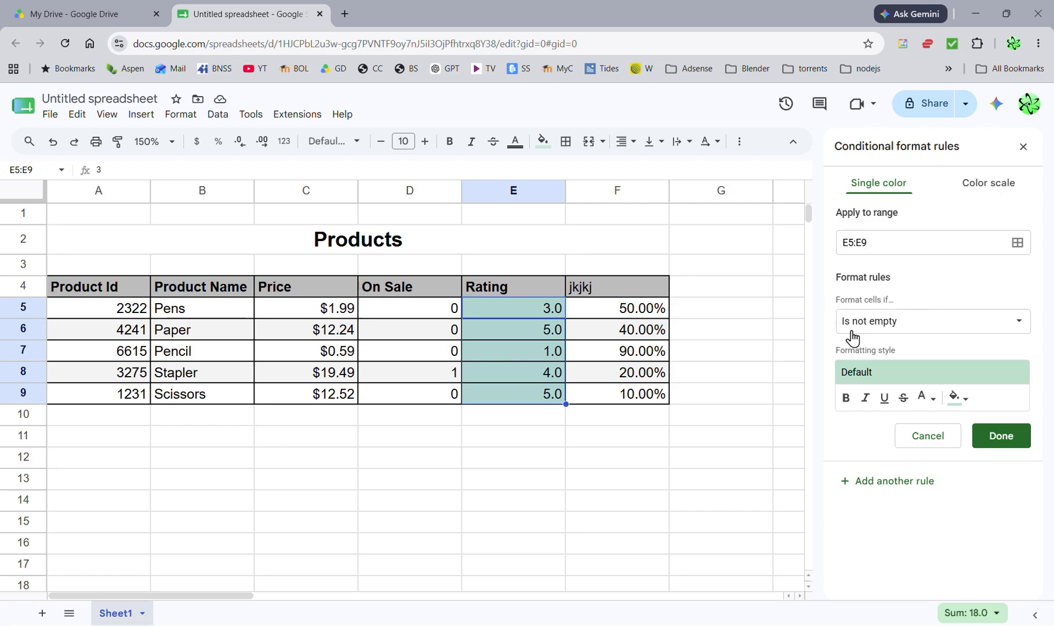
pyautogui.click(866, 327)
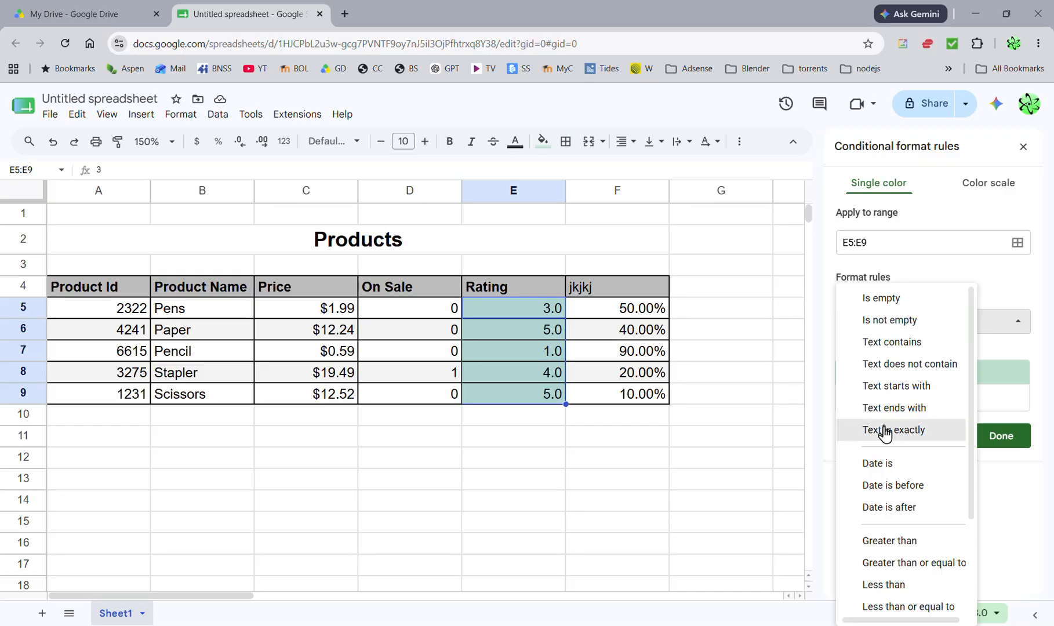
pyautogui.moveTo(966, 445); pyautogui.dragTo(973, 562)
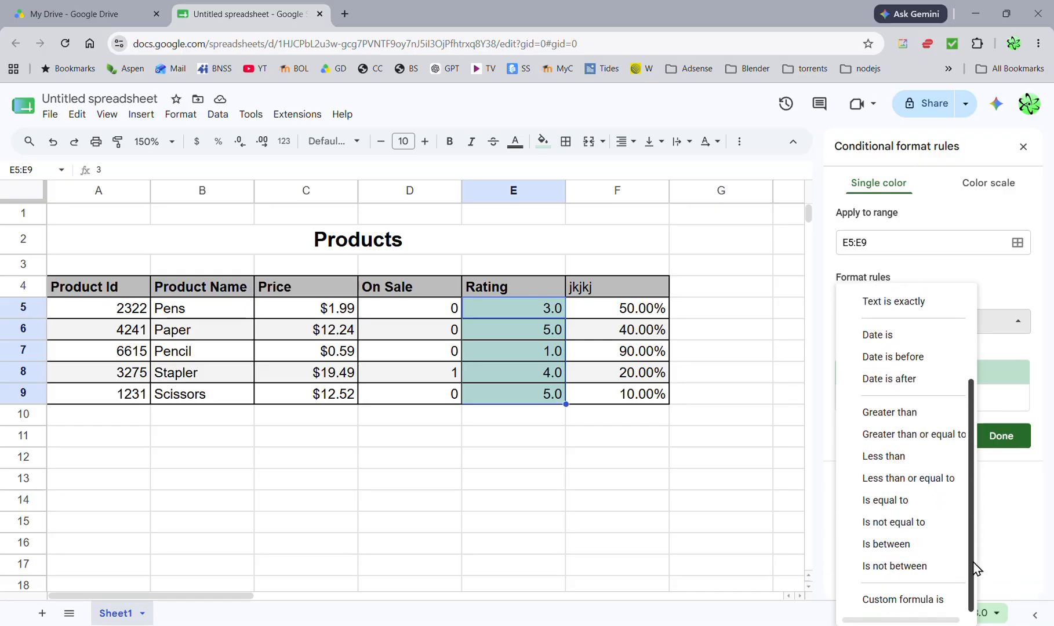
pyautogui.click(895, 481)
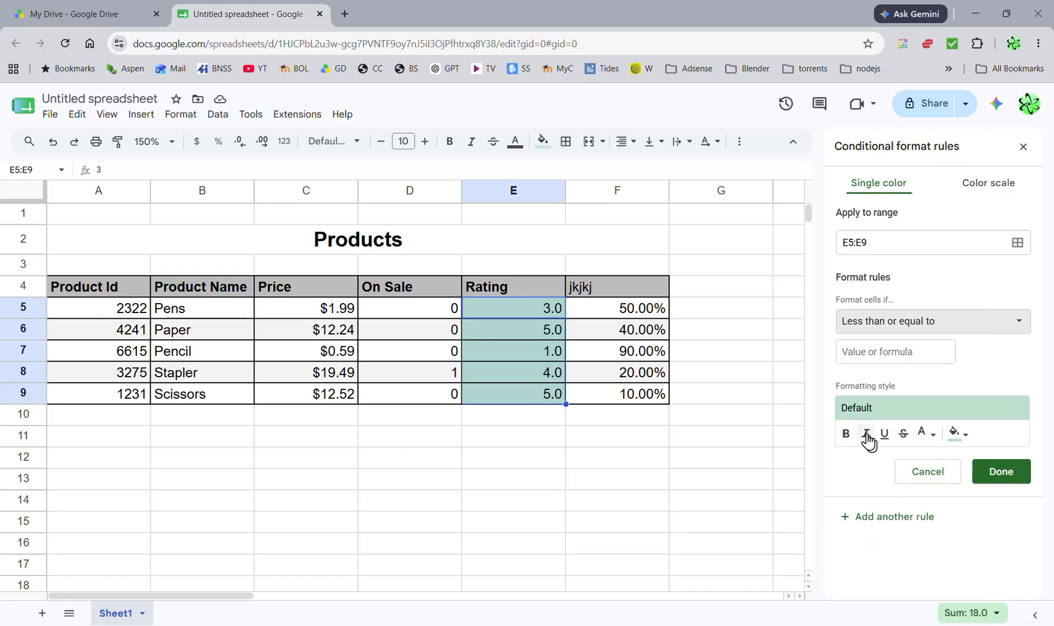
pyautogui.click(865, 350)
pyautogui.write('2')
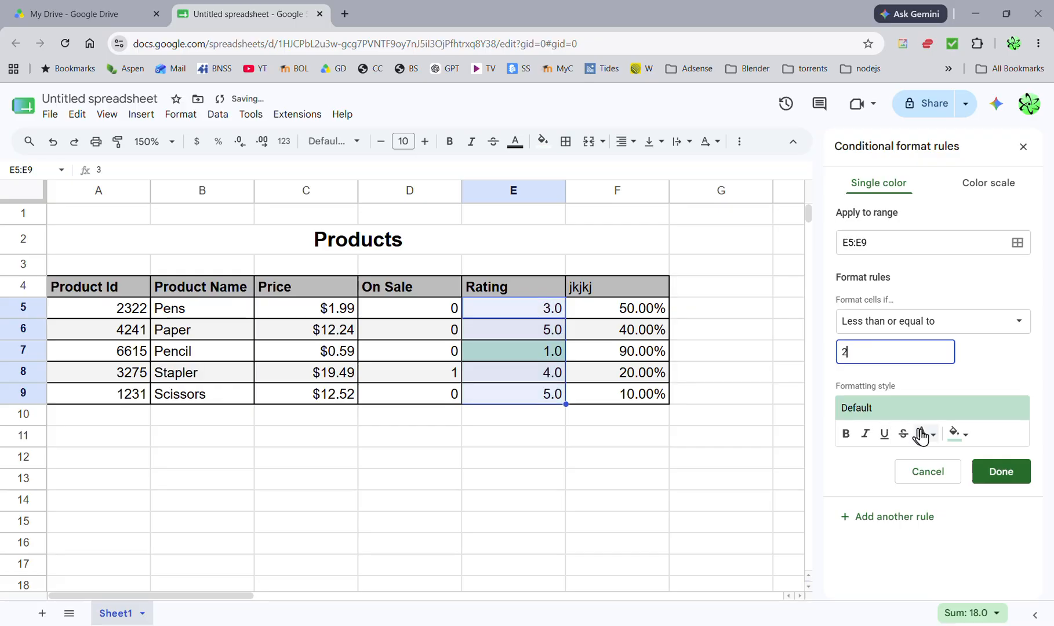
# Give the less-than-or-equal-to-2 rule a light red fill and save it
pyautogui.click(964, 436)
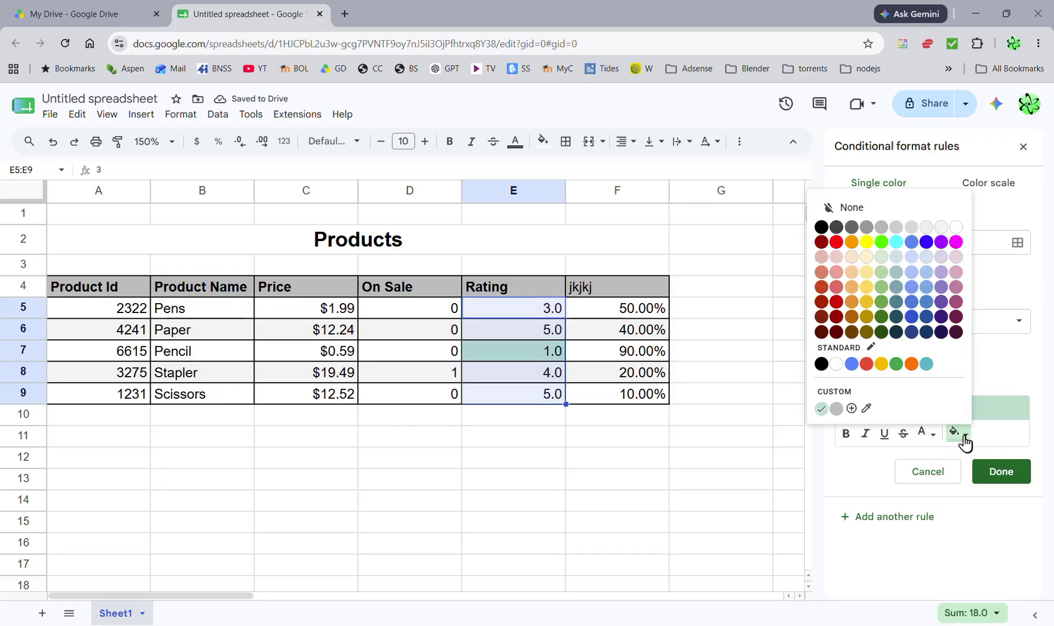
pyautogui.click(836, 257)
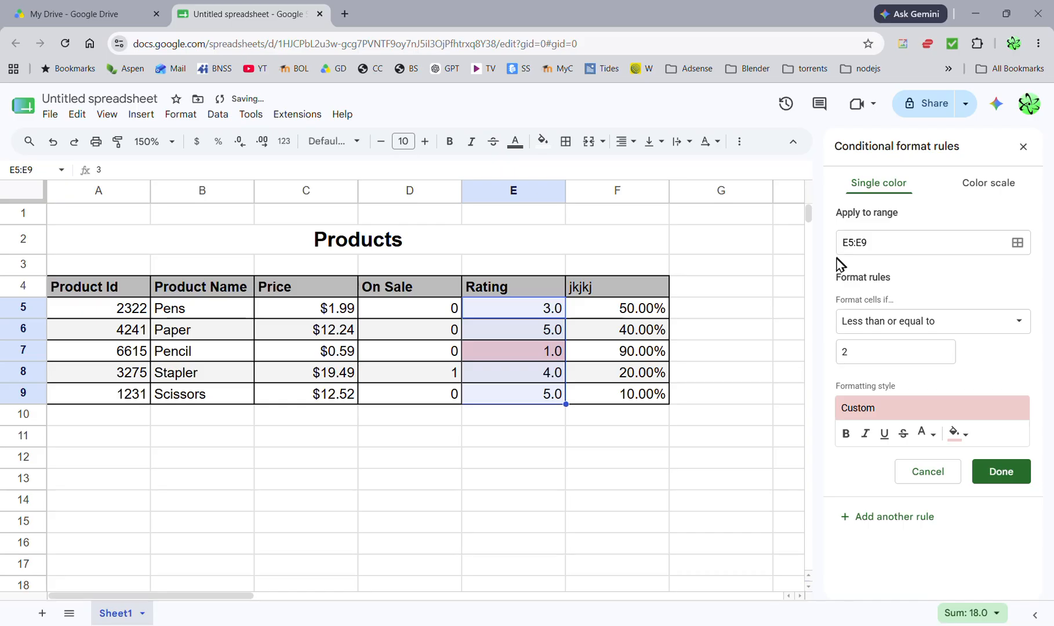
pyautogui.click(997, 476)
pyautogui.click(516, 438)
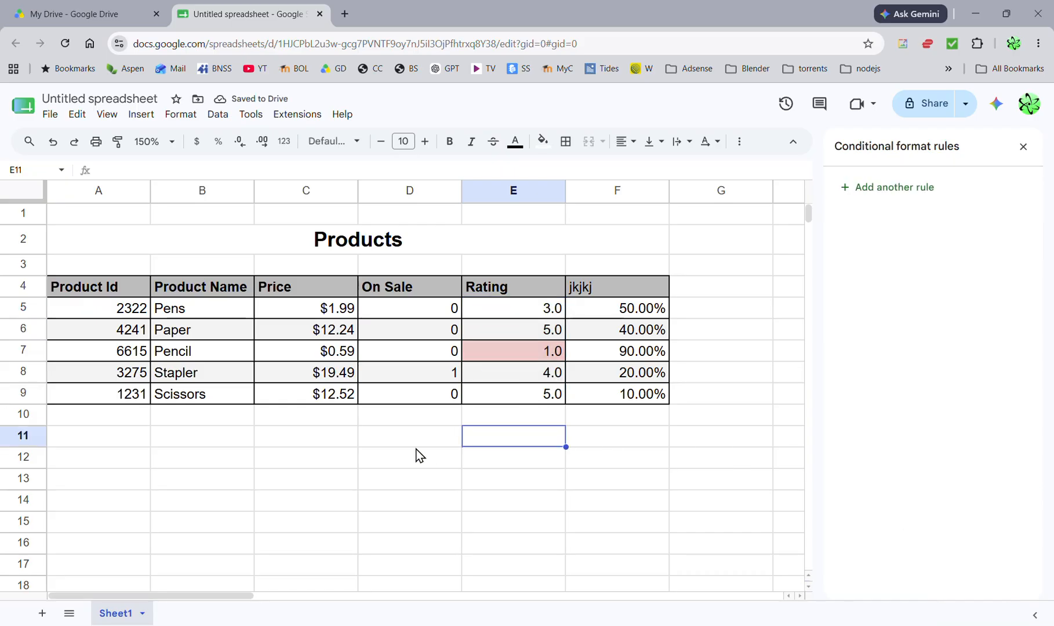
# Test the low-rating rule by changing the Pencil rating to 4 and back to 1
pyautogui.click(515, 355)
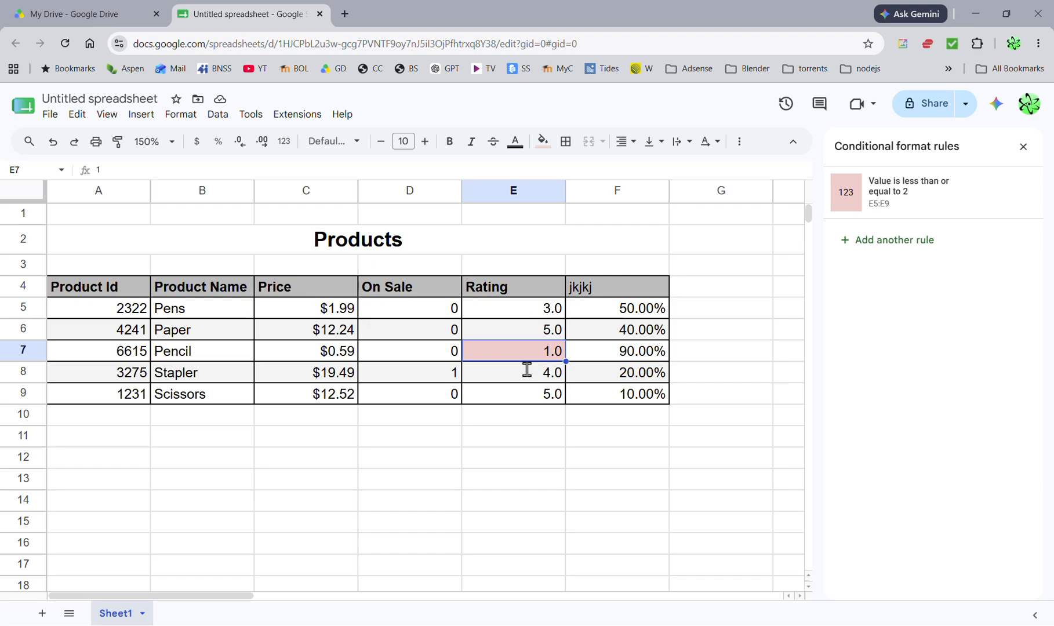
pyautogui.write('4')
pyautogui.press('Return')
pyautogui.click(516, 352)
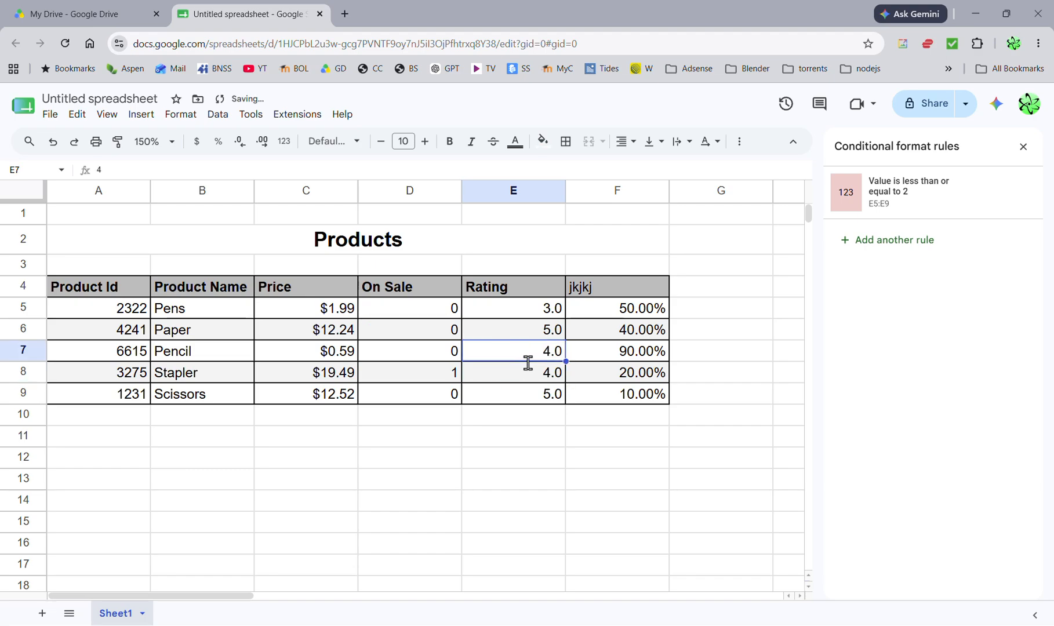
pyautogui.write('1')
pyautogui.press('Return')
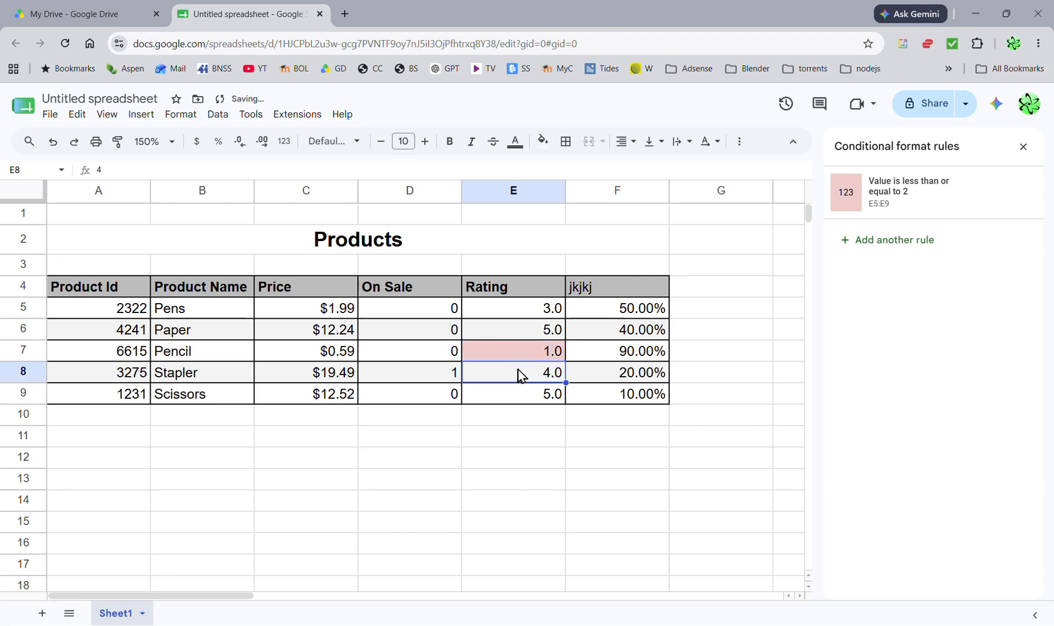
# Set the Pens rating in E5 to 2
pyautogui.click(522, 311)
pyautogui.write('2')
pyautogui.press('Return')
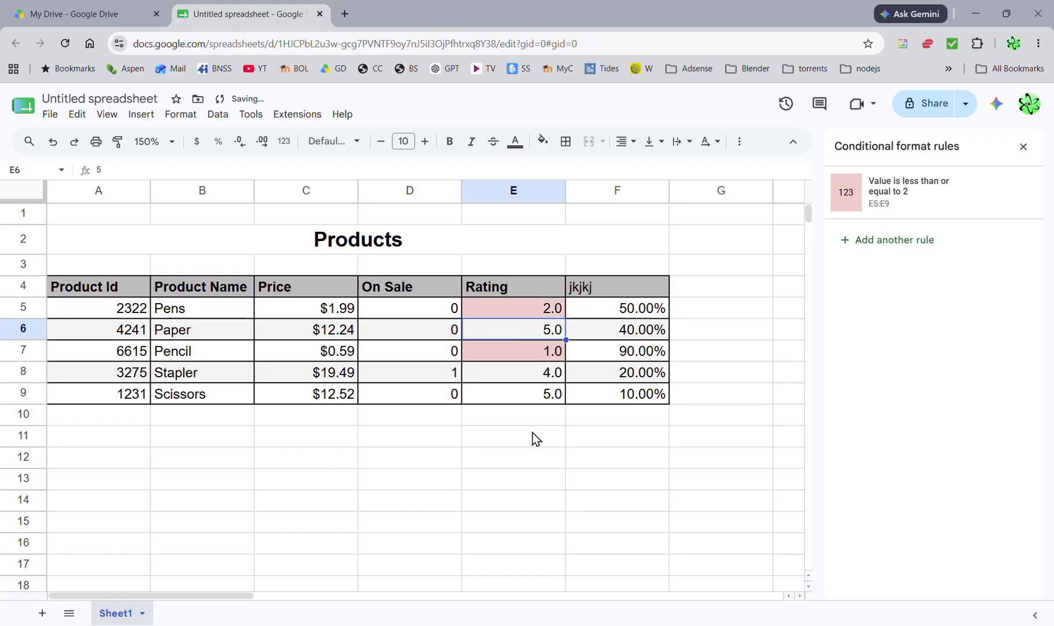
pyautogui.click(532, 313)
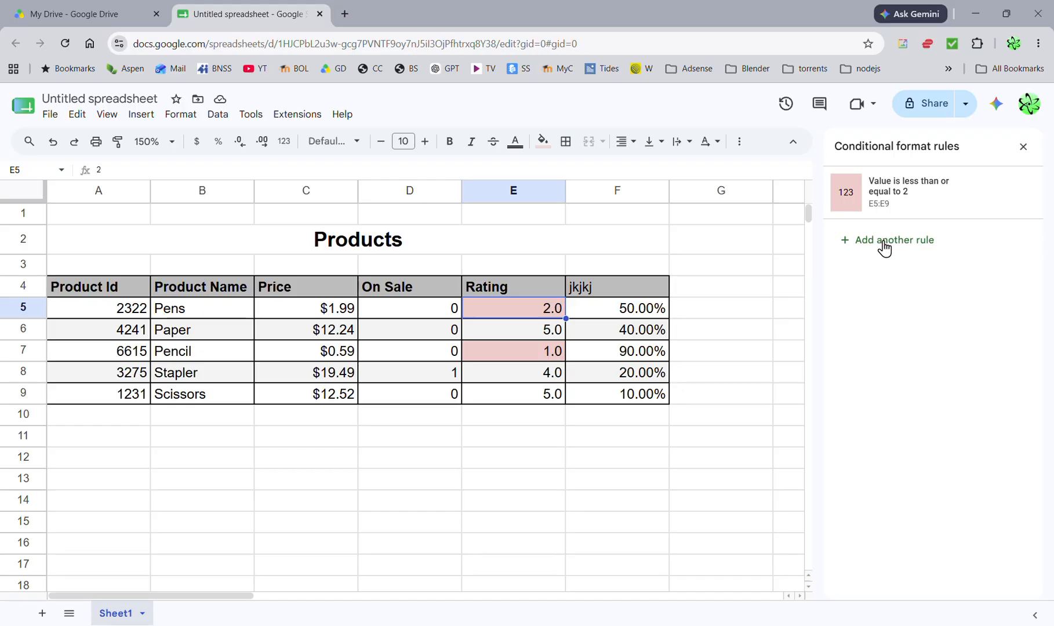
# Add a second conditional formatting rule on E5:E9 for values greater than or equal to 5
pyautogui.moveTo(513, 393); pyautogui.dragTo(522, 313)
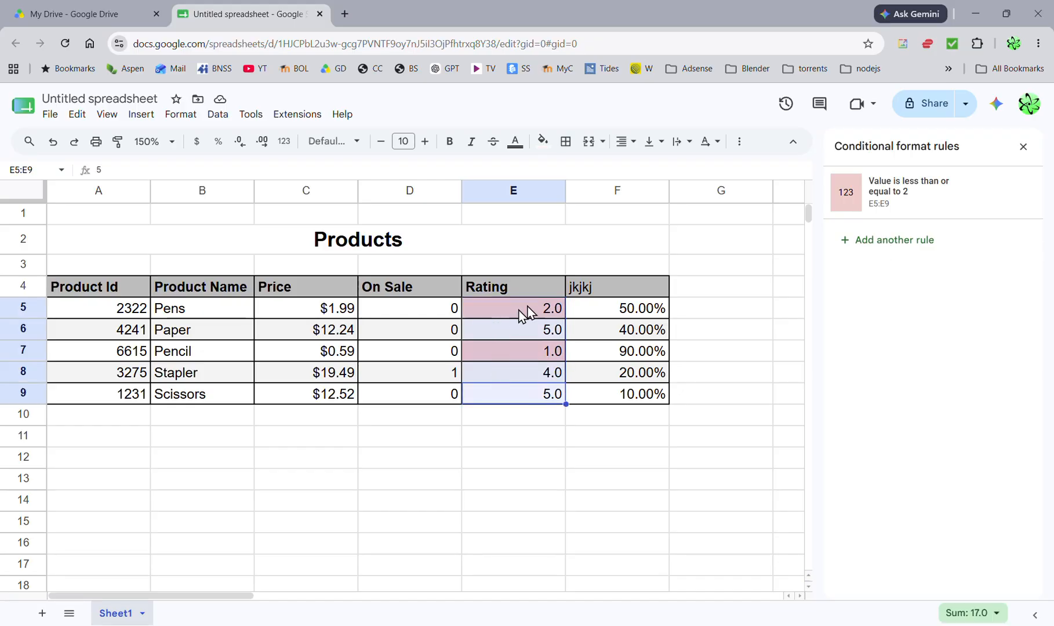
pyautogui.click(866, 241)
pyautogui.click(893, 322)
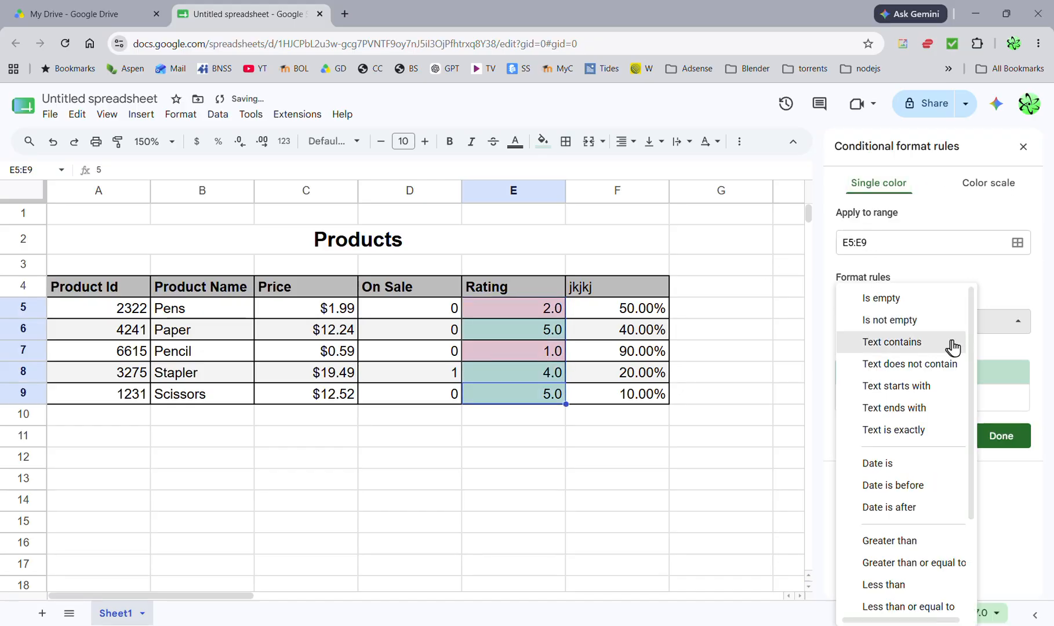
pyautogui.scroll(-3, 973, 352)
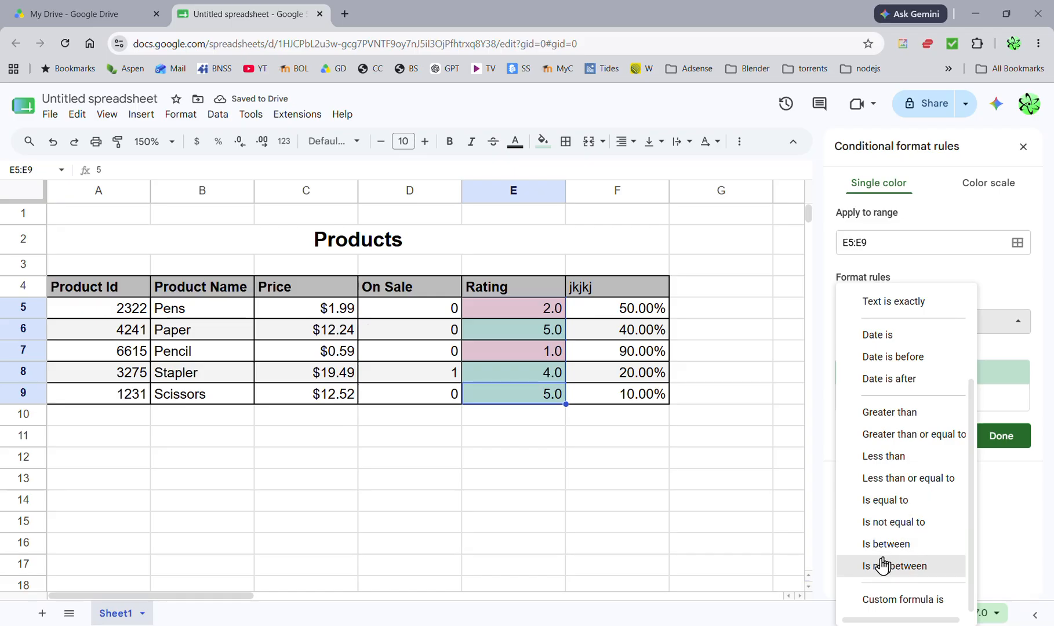
pyautogui.click(877, 436)
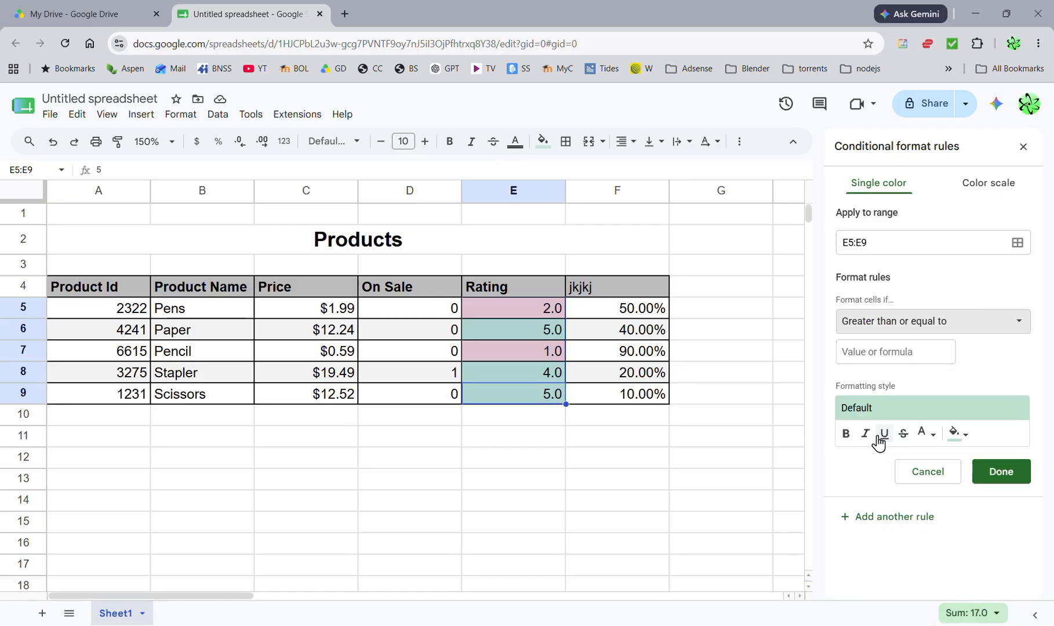
pyautogui.click(869, 352)
pyautogui.write('5')
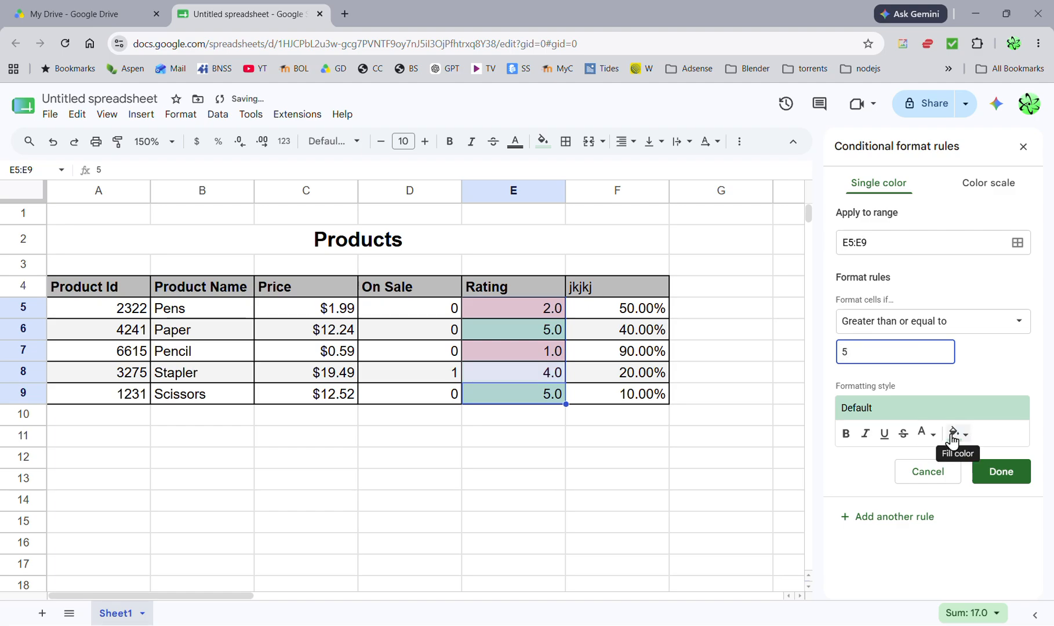
# Give the greater-than-or-equal-to-5 rule a light green fill and save it
pyautogui.click(953, 441)
pyautogui.click(881, 258)
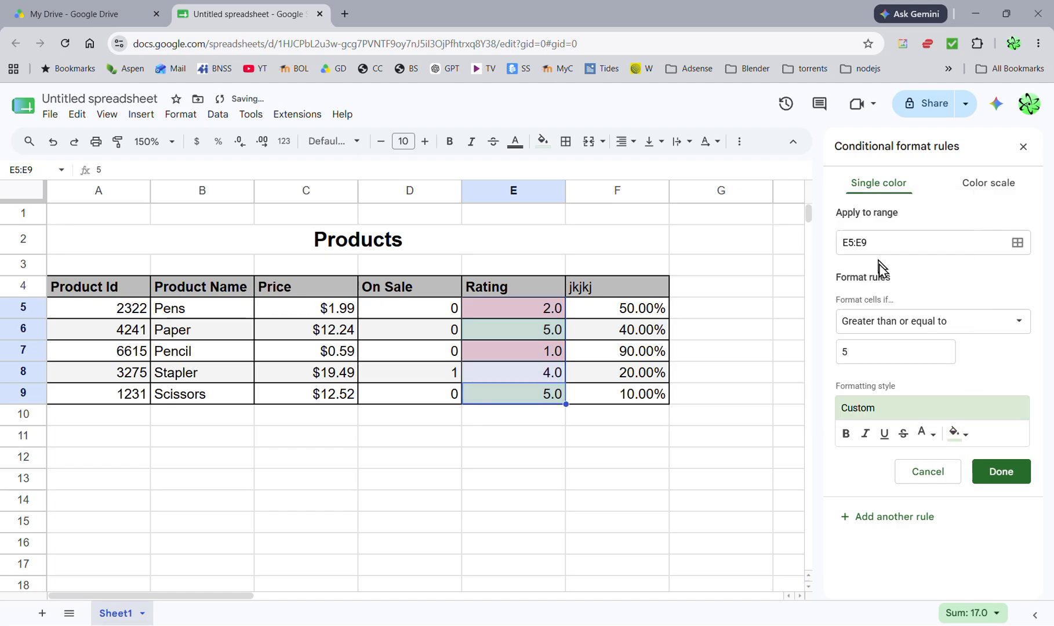
pyautogui.click(992, 472)
pyautogui.click(534, 434)
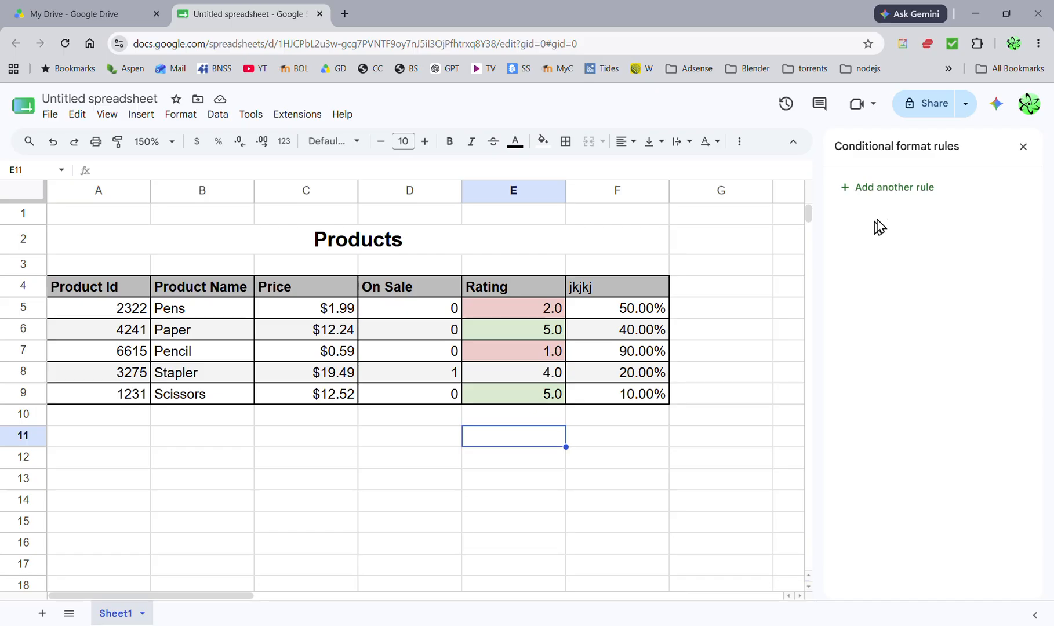
# Start another conditional formatting rule from the Paper rating in E6
pyautogui.click(511, 329)
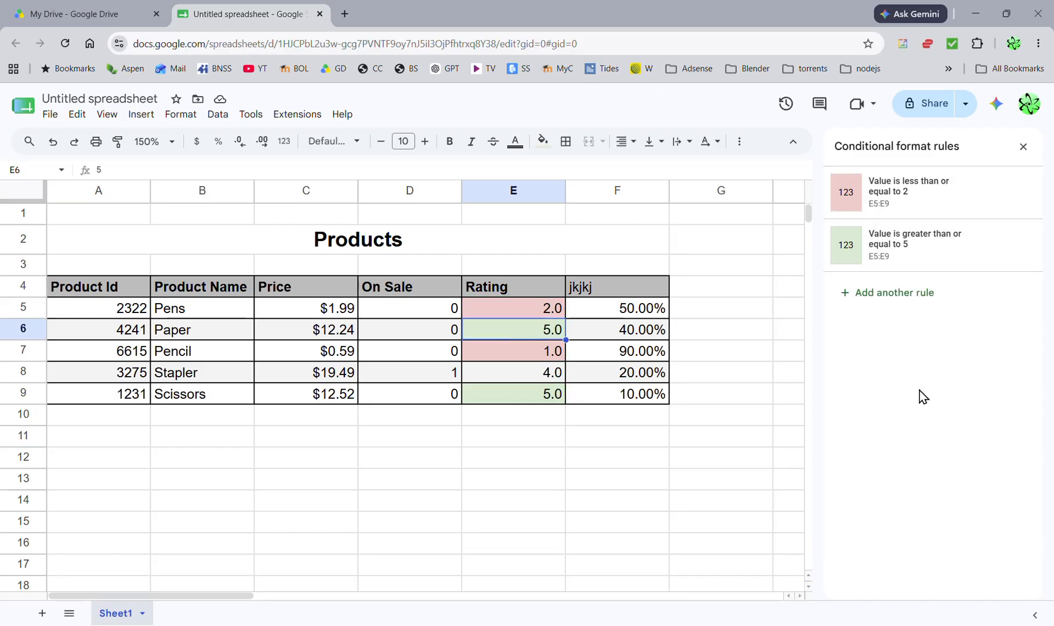
pyautogui.click(866, 296)
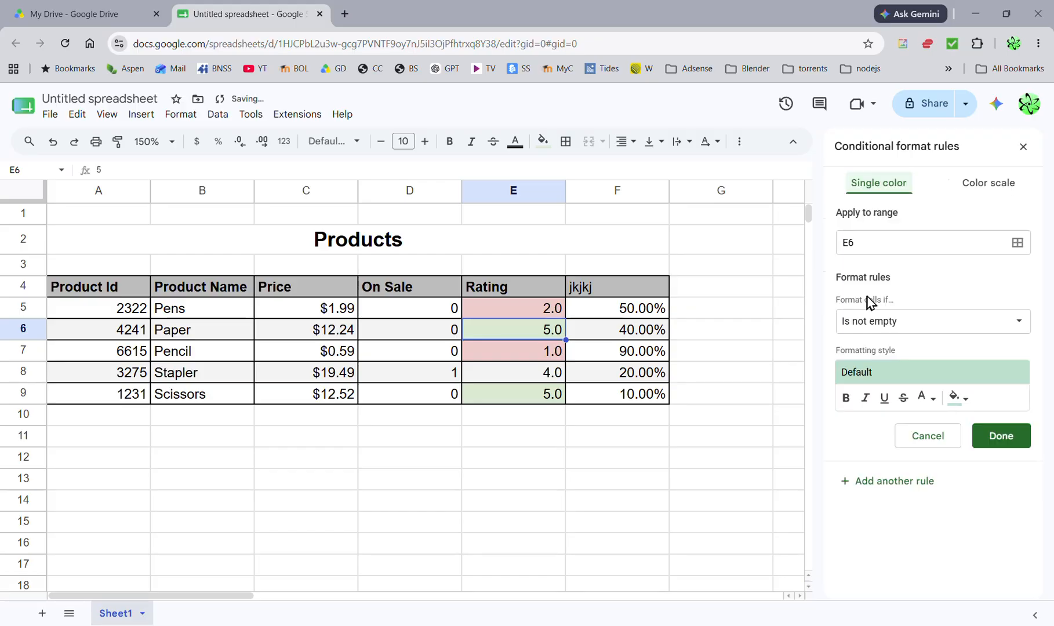